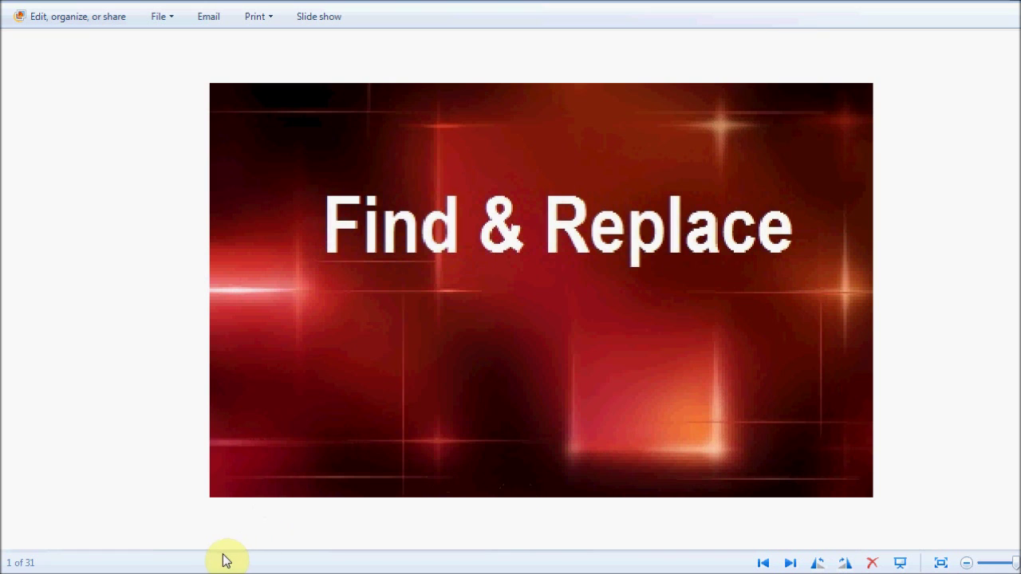
Close the Find & Replace title image with Alt+F4 to reveal MicroStrategy Desktop.
key(alt+F4)
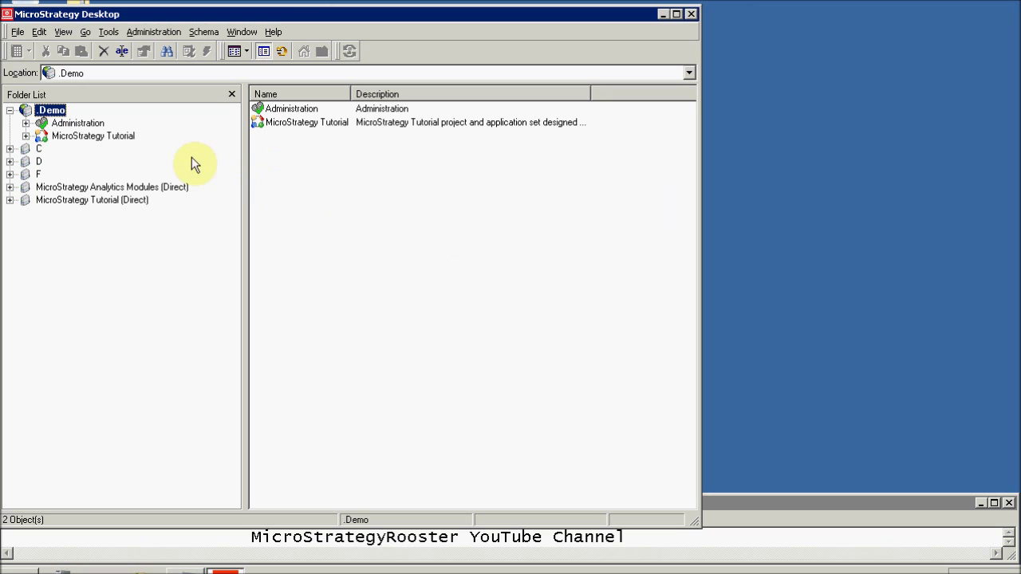
Review MicroStrategy Tutorial's Advanced dependent-object options in Project Configuration, then close it with OK.
right_click(56, 135)
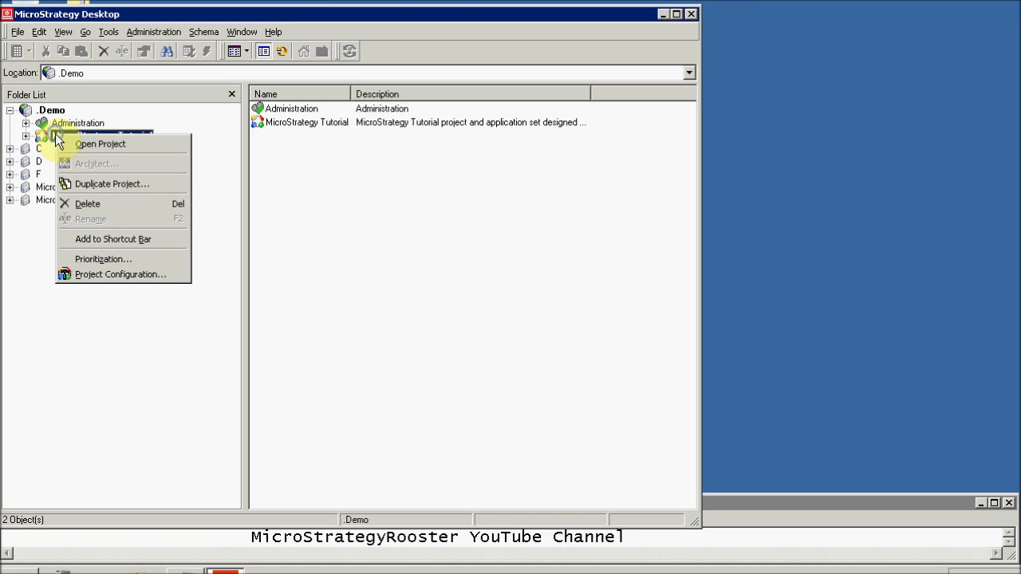
click(116, 277)
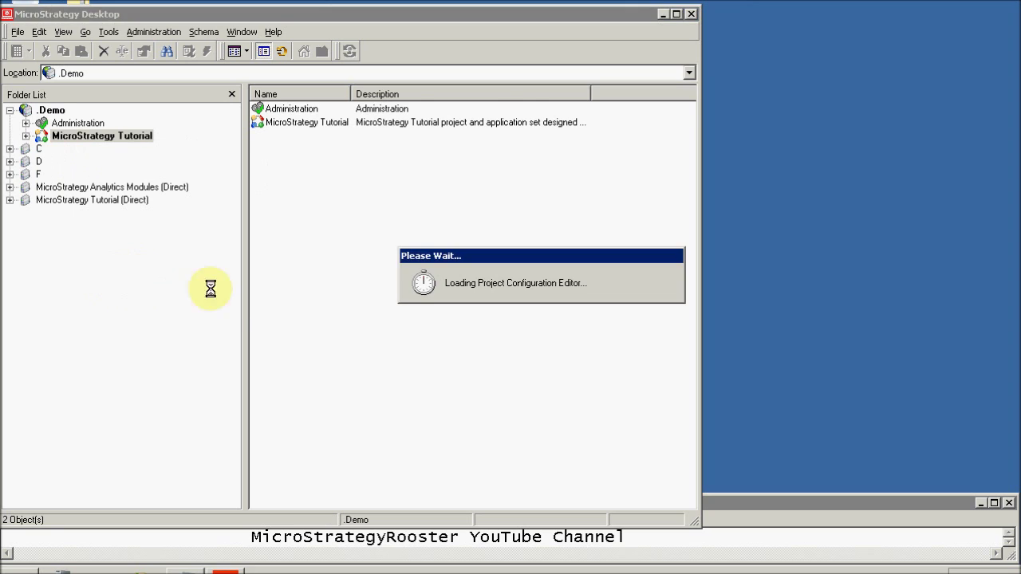
click(308, 271)
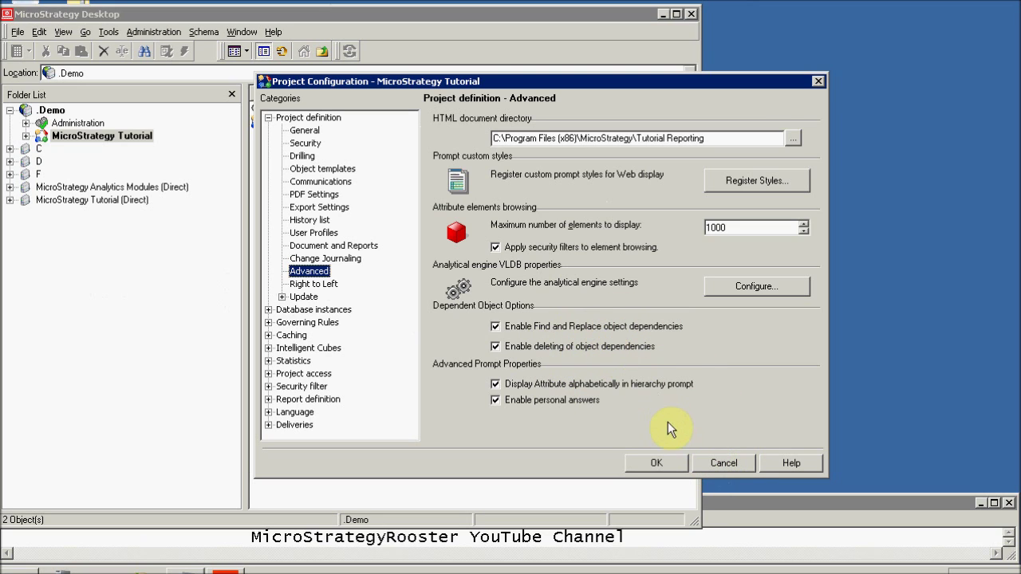
click(663, 463)
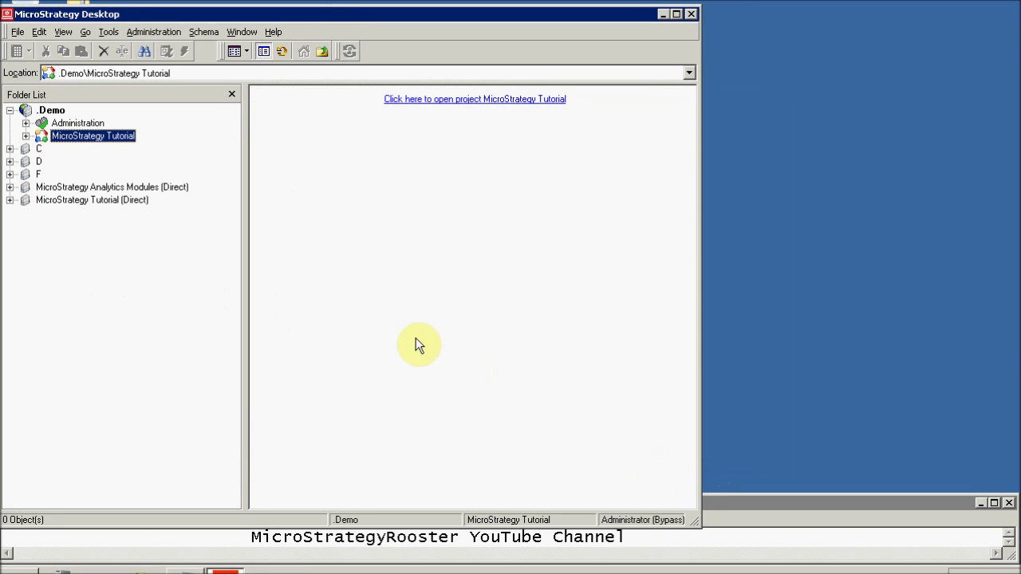
Open the MicroStrategy Tutorial project so its folders are listed.
click(109, 34)
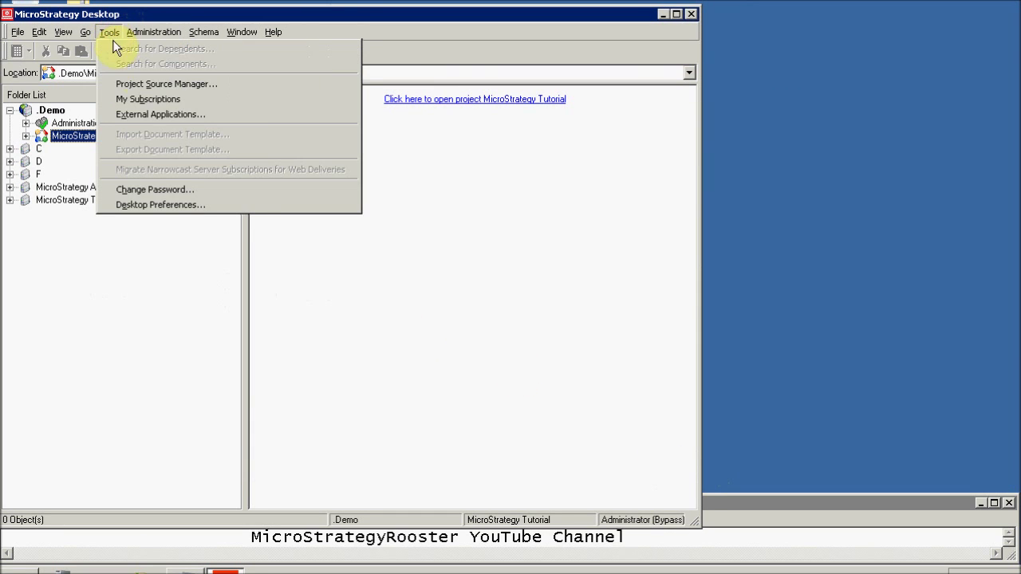
mouse_move(140, 28)
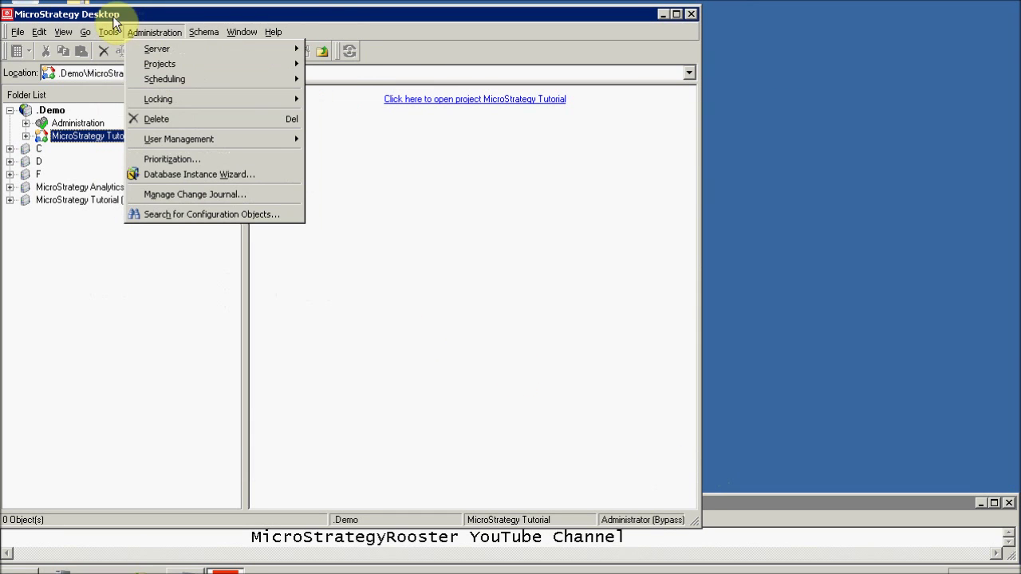
click(25, 136)
click(26, 136)
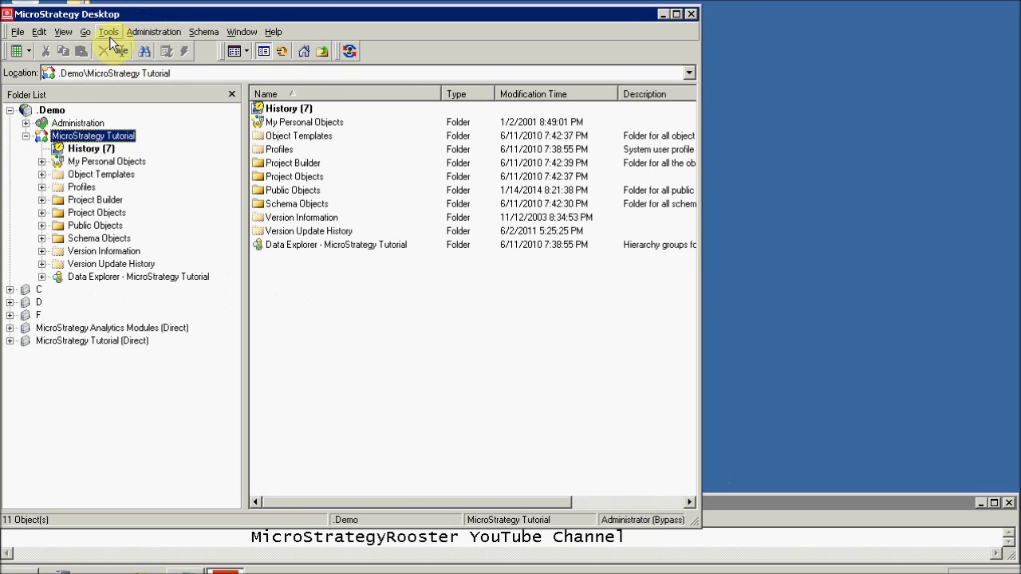
Tick delete-dependent-objects under My Preferences > Object Deletion, then cancel without saving.
click(115, 30)
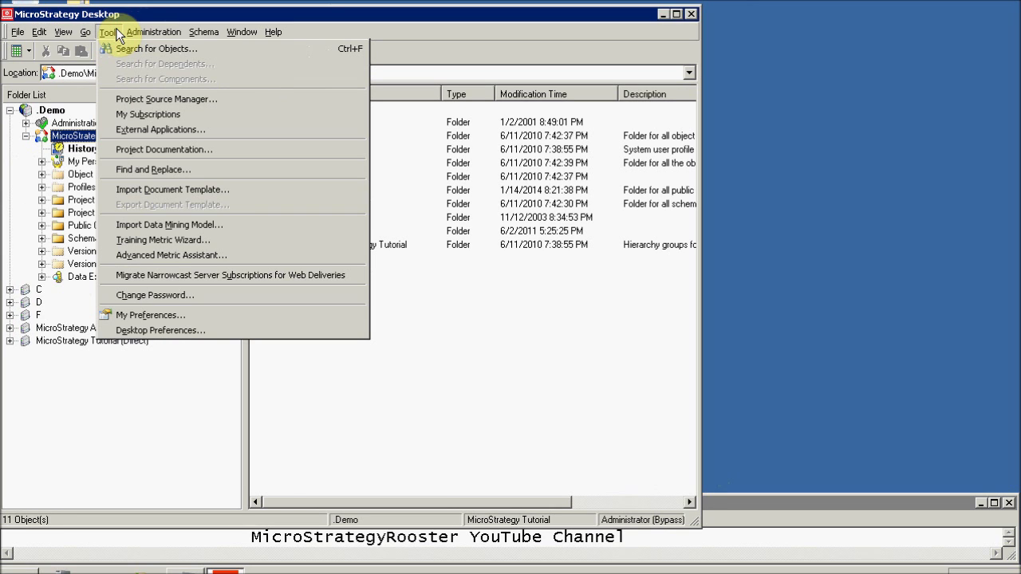
click(162, 312)
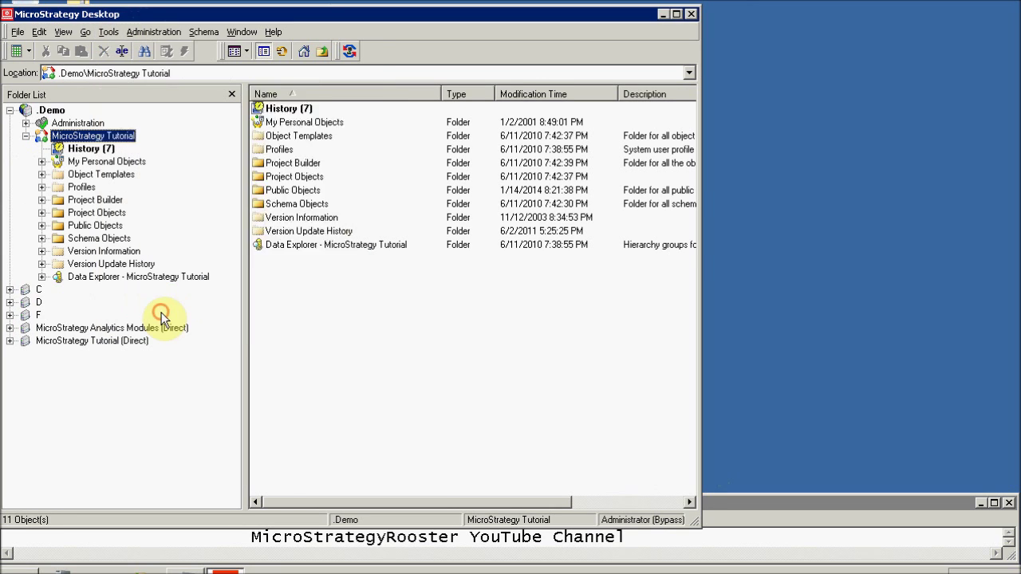
click(313, 170)
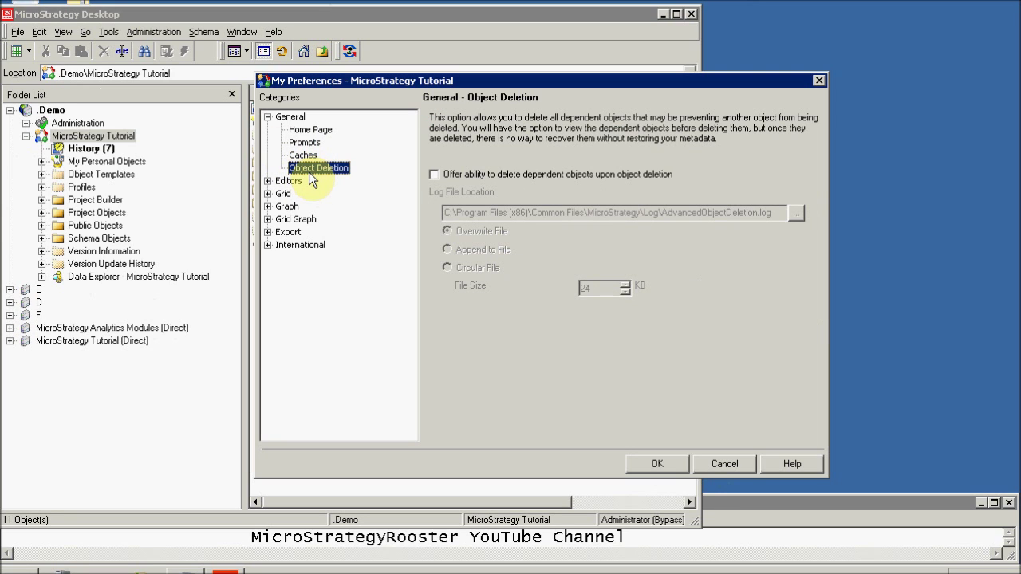
click(435, 175)
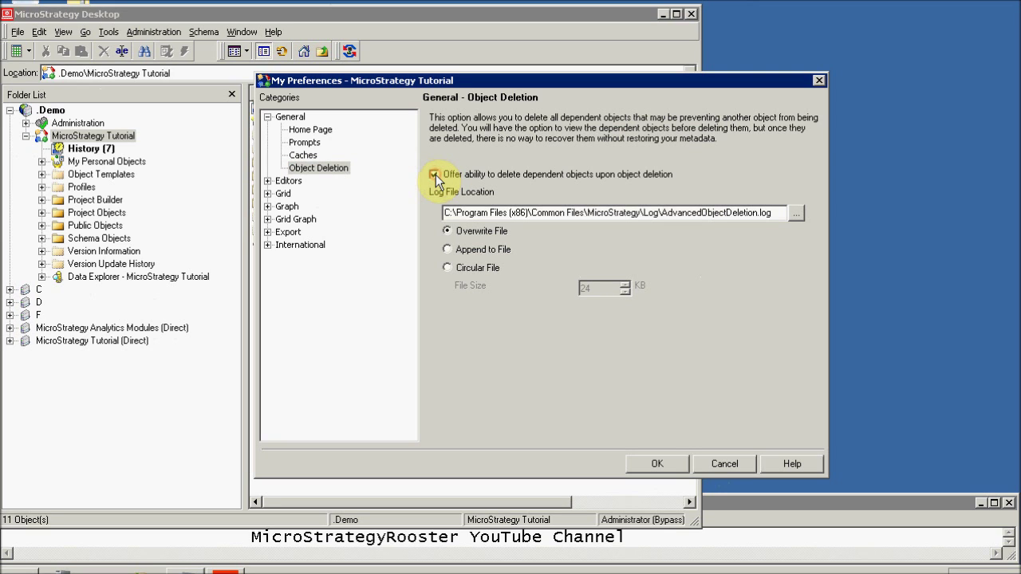
click(727, 464)
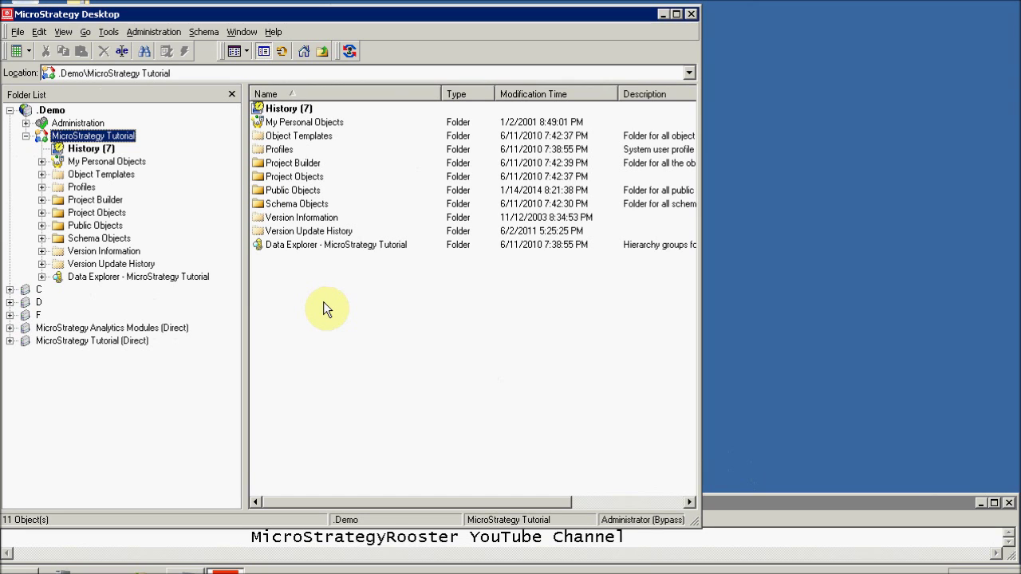
Open Tools > Find and Replace and move its window to the top-left.
click(110, 34)
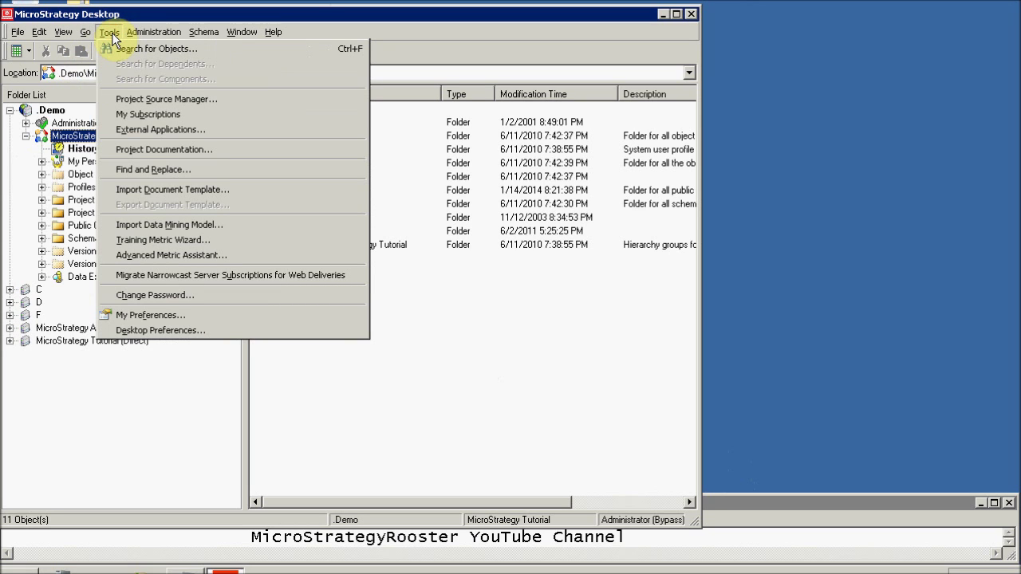
click(147, 169)
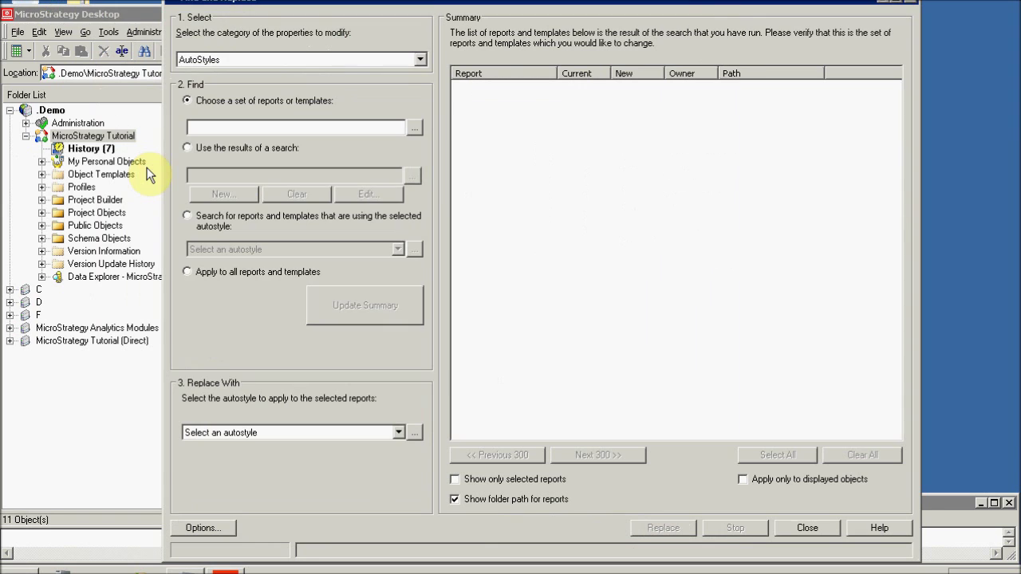
click(164, 2)
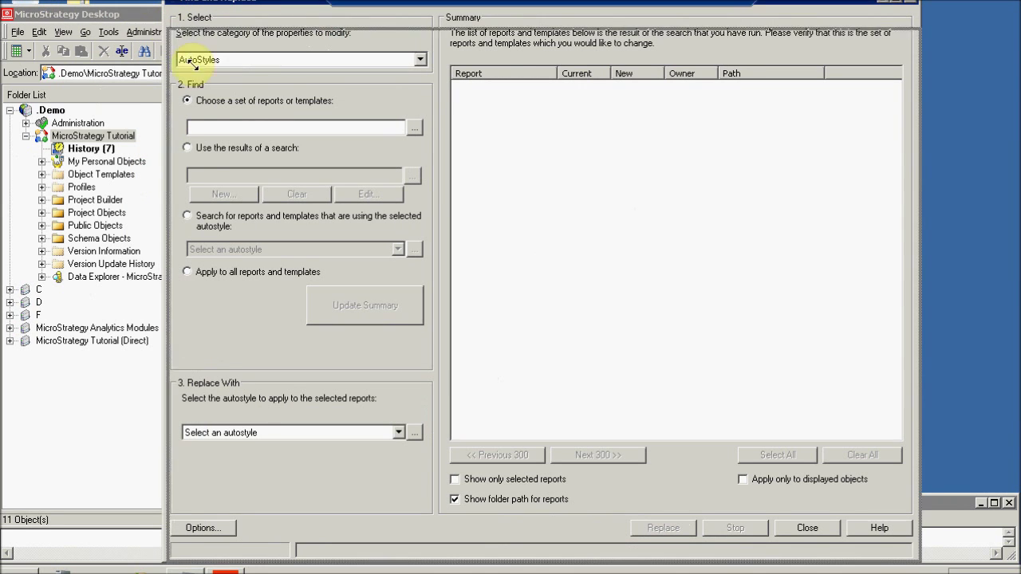
drag(164, 3, 277, 100)
drag(352, 97, 194, 32)
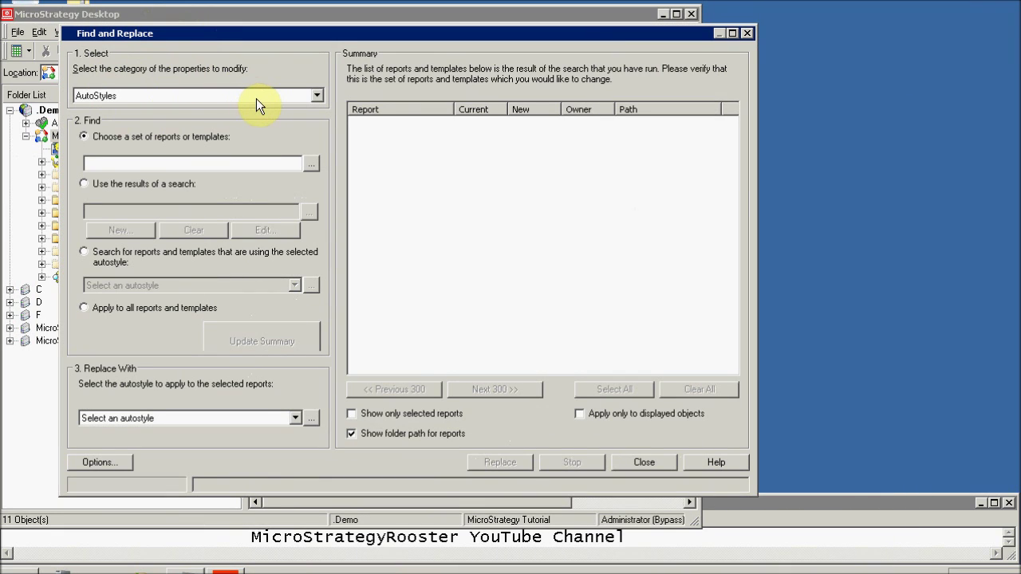
Review the property category list, keep AutoStyles, and bring up the report picker.
click(318, 96)
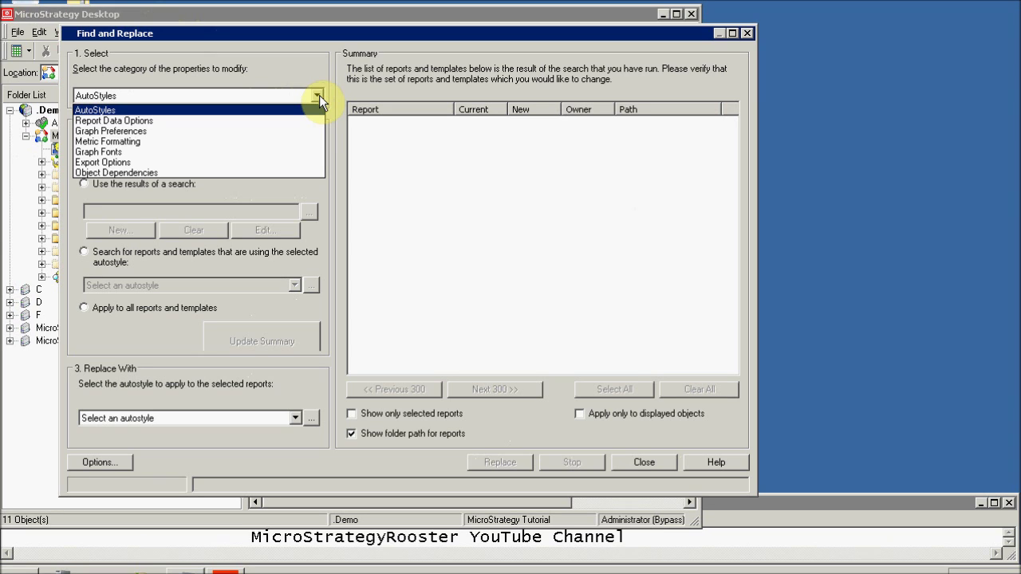
click(319, 95)
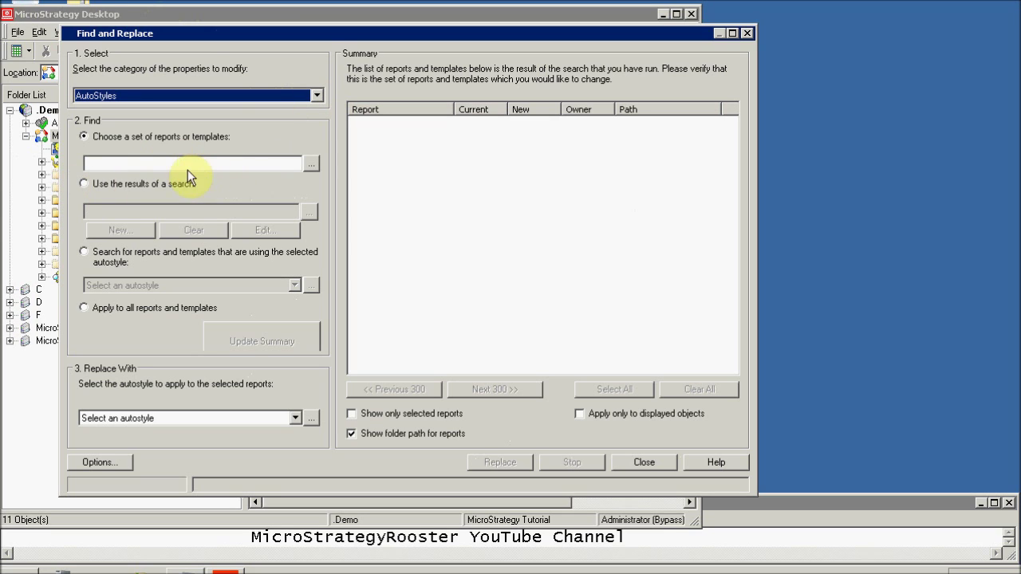
click(313, 163)
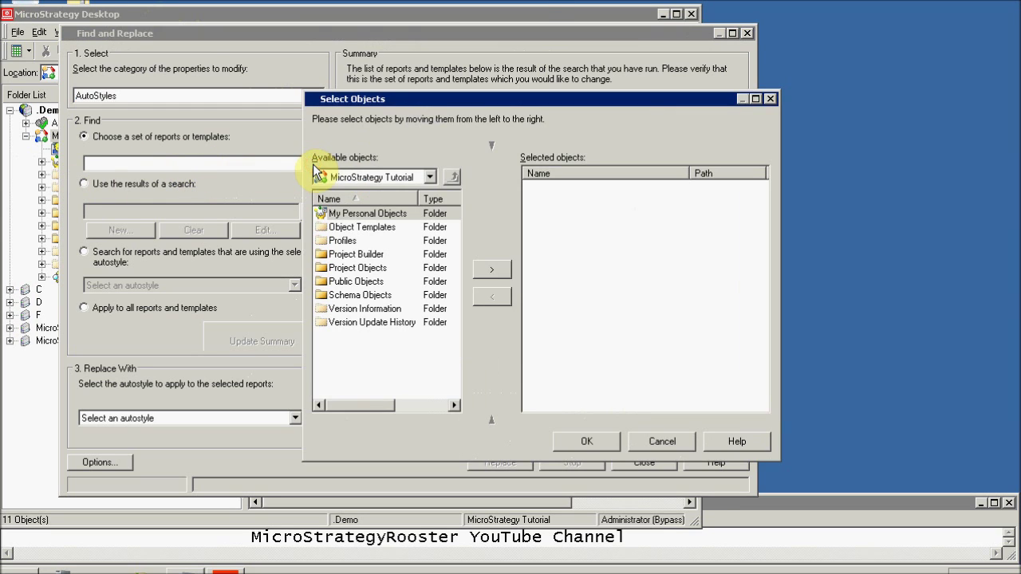
Add Customer Income Analysis from Public Objects > Reports > Subject Areas > Customer Analysis as the report set.
double_click(325, 284)
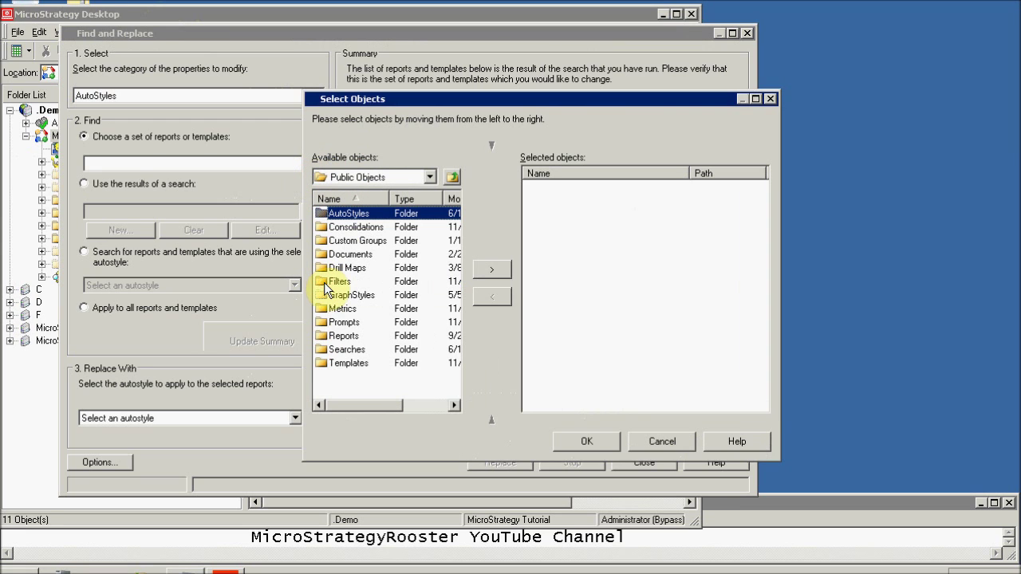
click(325, 327)
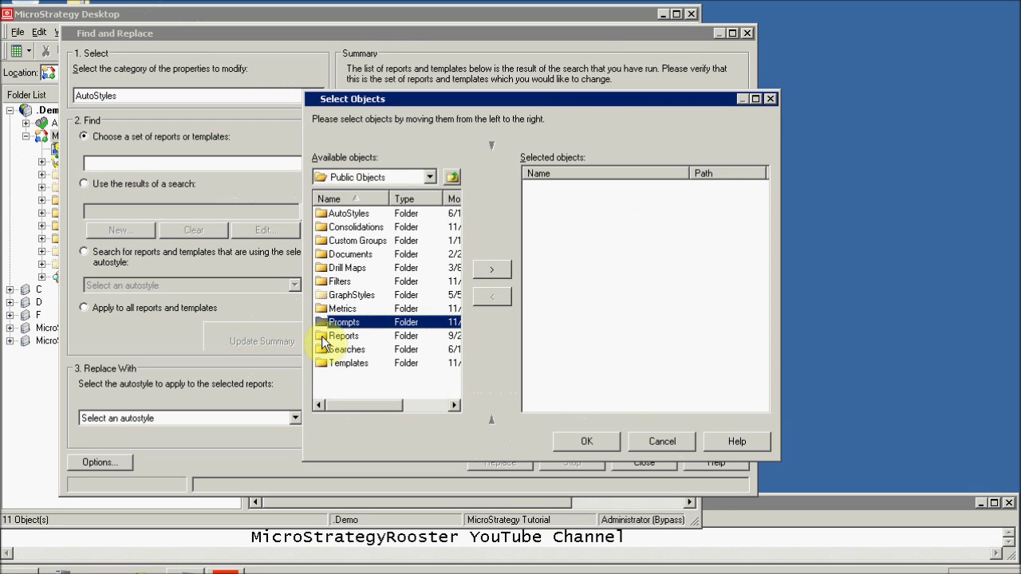
double_click(328, 337)
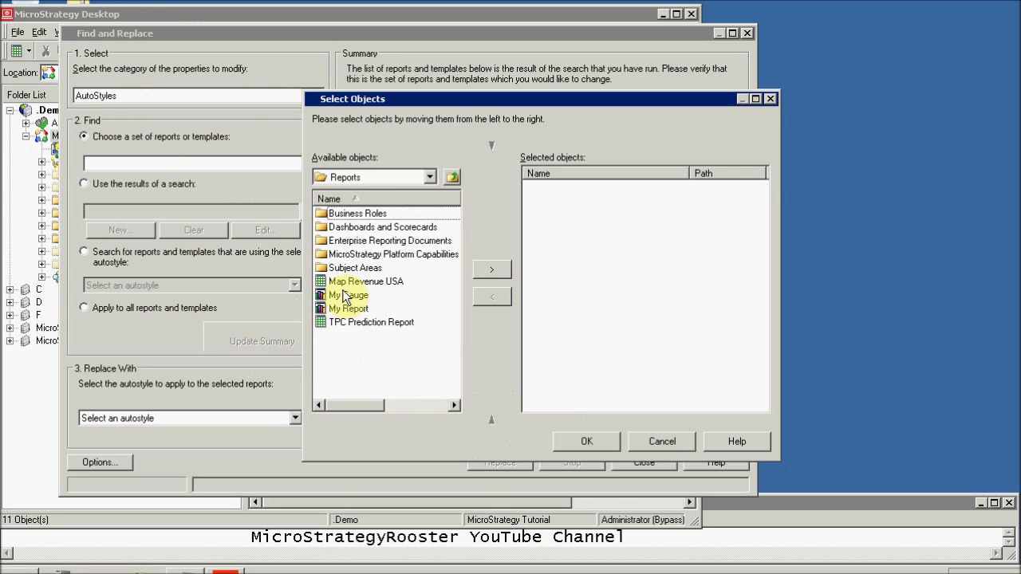
double_click(382, 268)
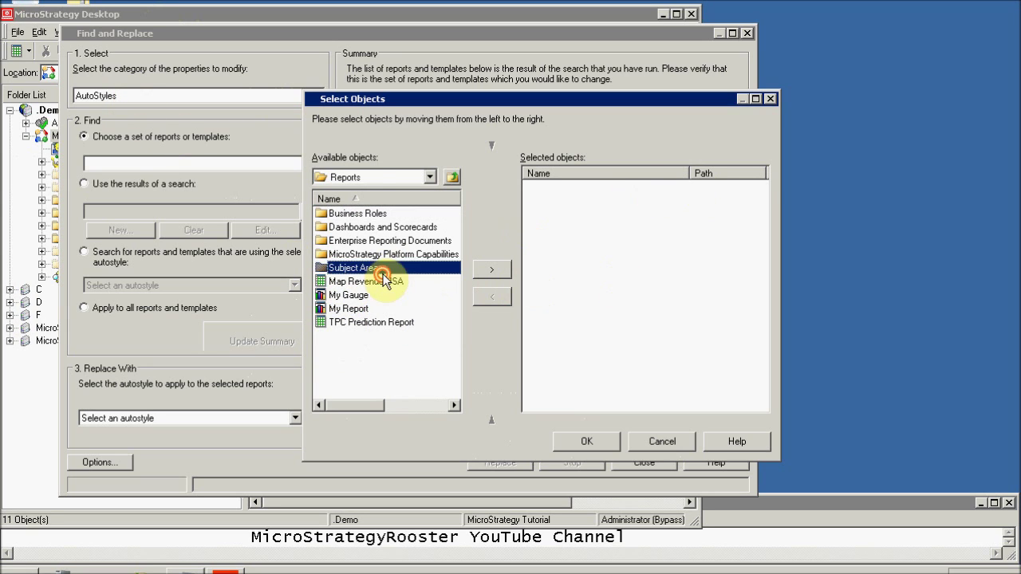
double_click(346, 216)
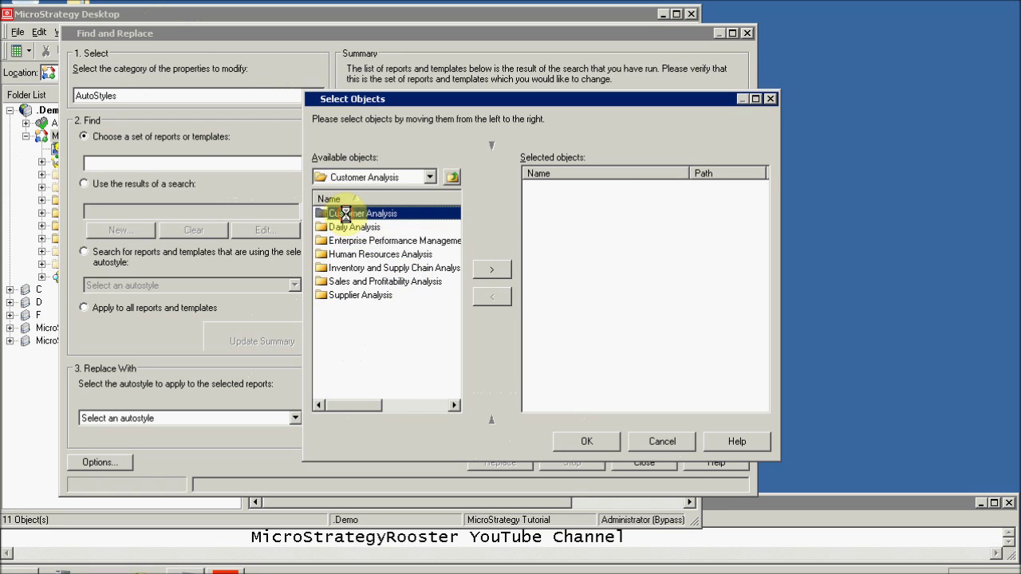
double_click(346, 220)
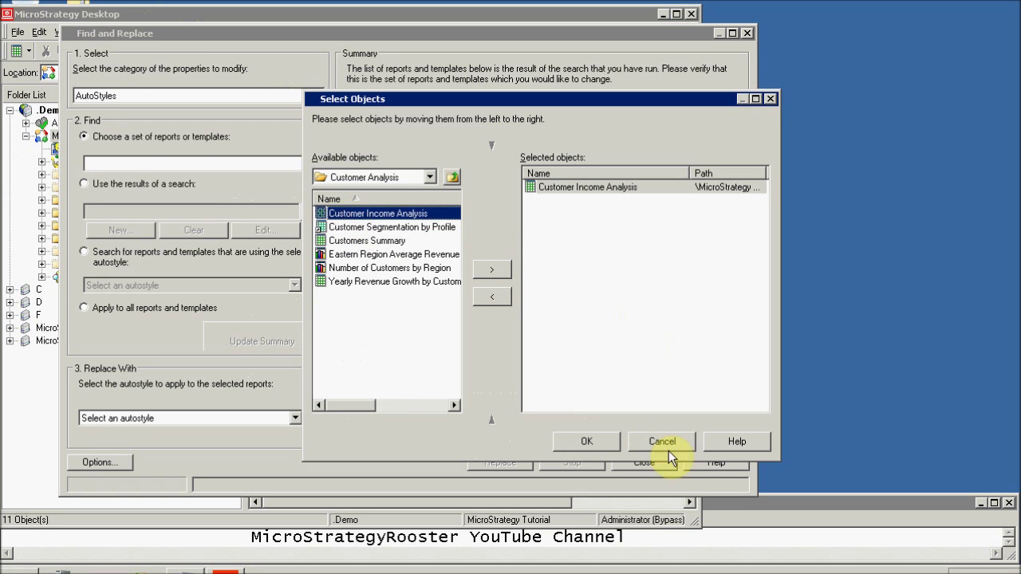
click(594, 444)
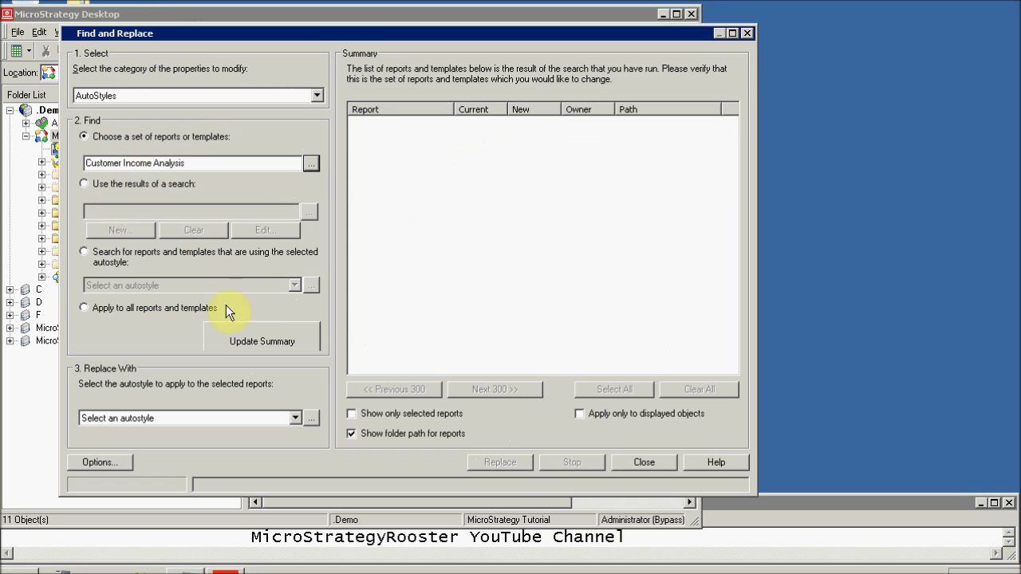
List Customer Income Analysis in the summary, then search for the Accounting autostyle and replace it with Safari.
click(245, 339)
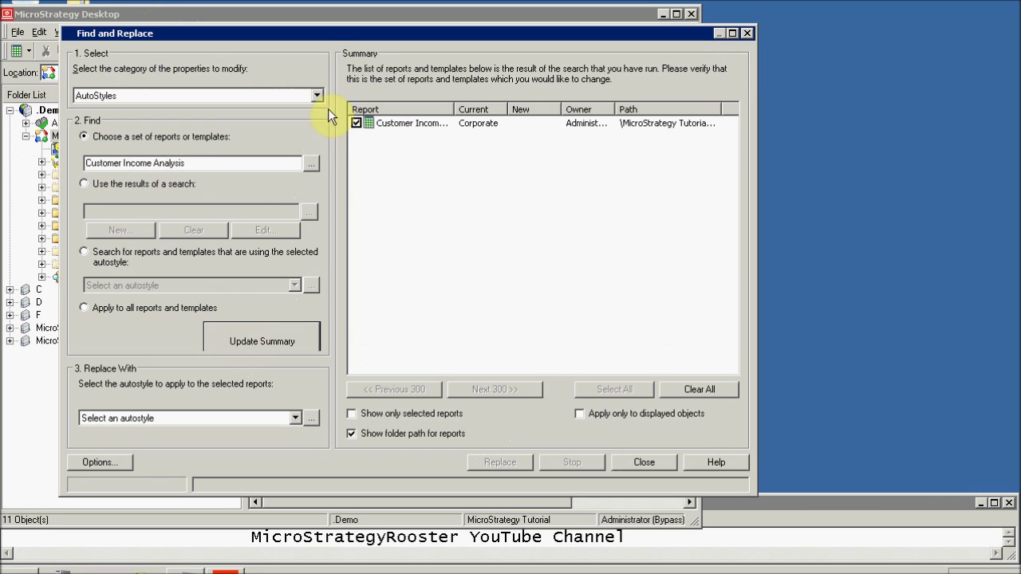
click(357, 124)
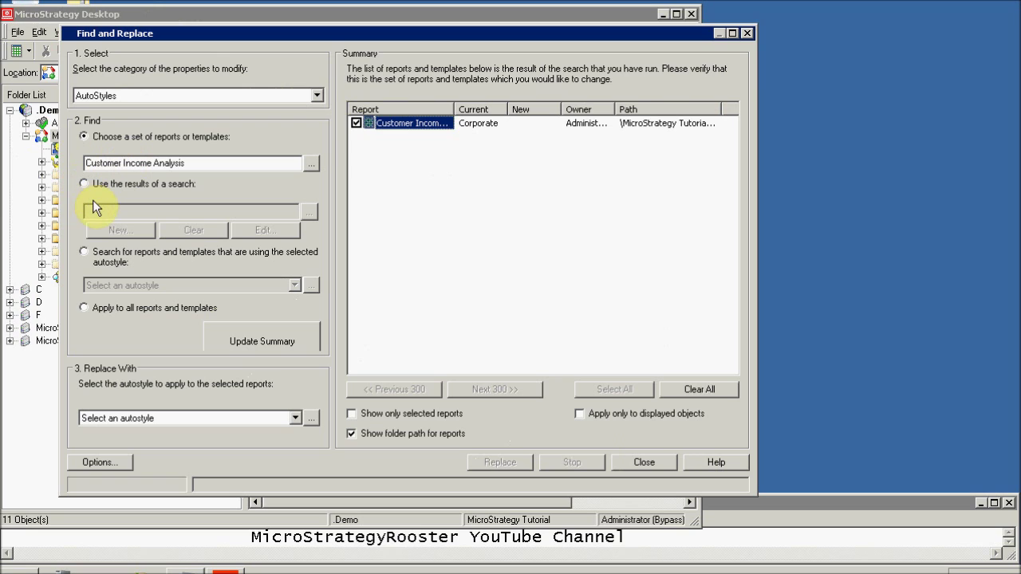
click(84, 253)
click(293, 284)
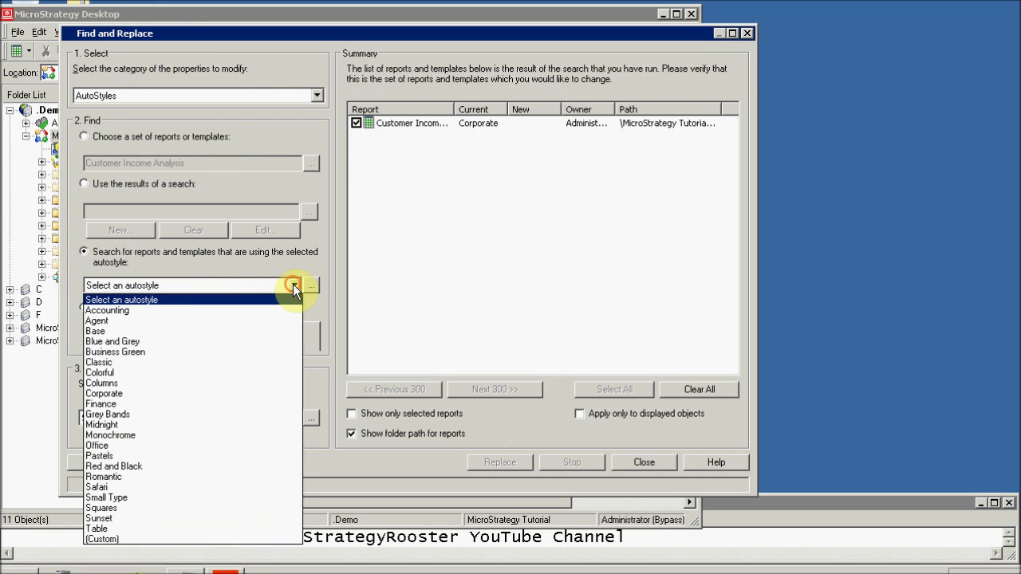
click(100, 310)
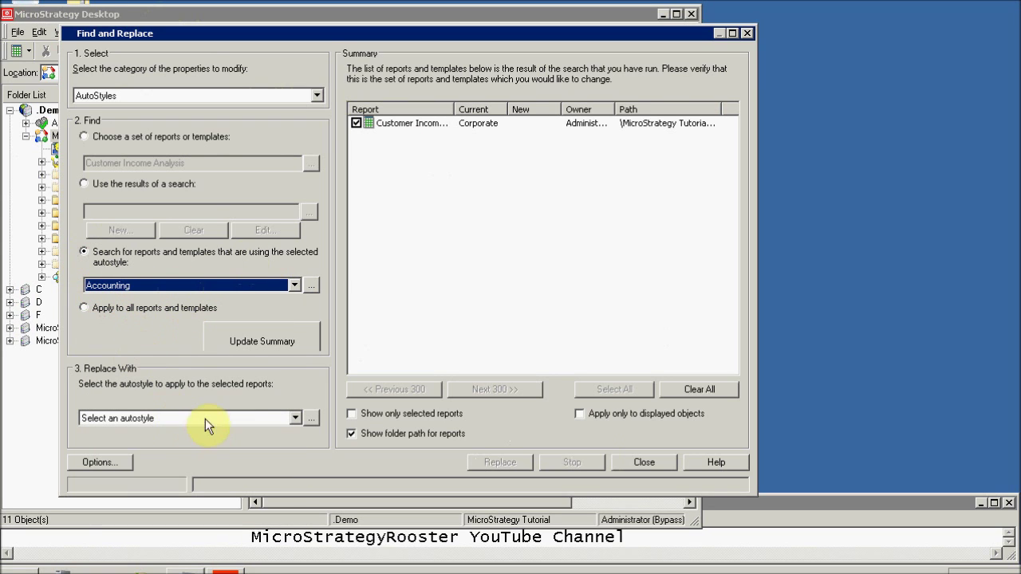
click(298, 416)
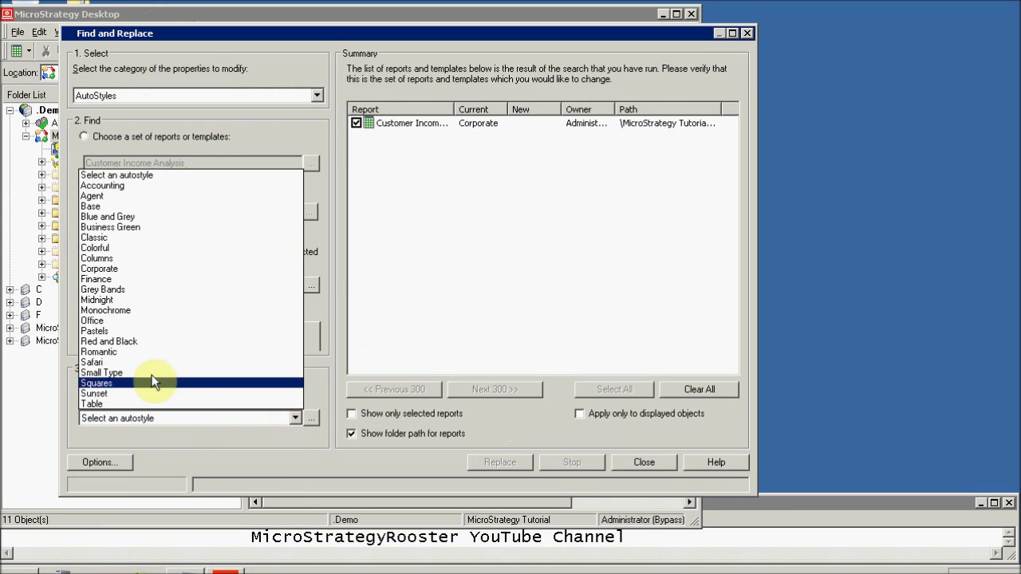
click(106, 363)
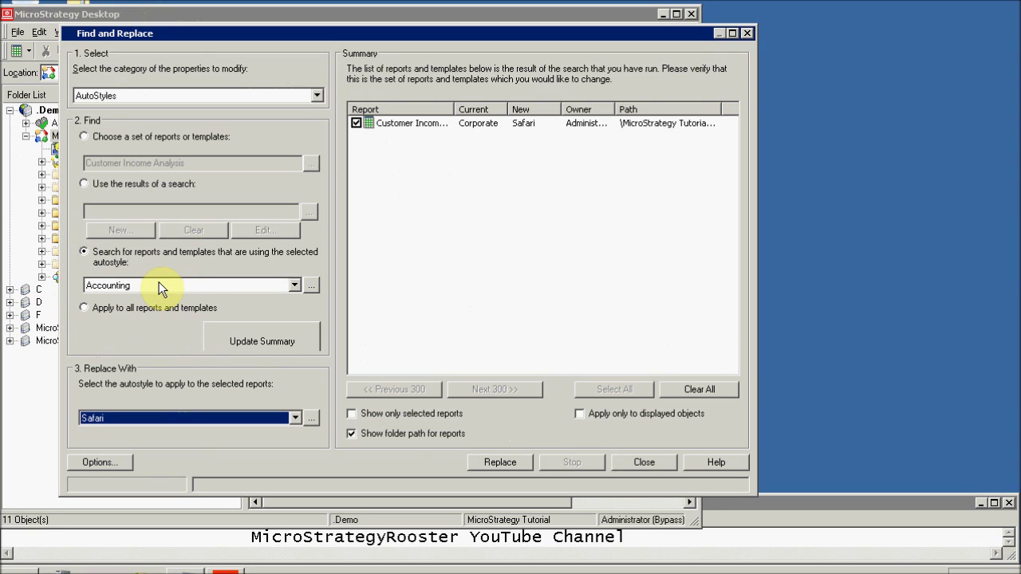
Switch the category to Report Data Options and open the Report Data Options dialog.
click(319, 95)
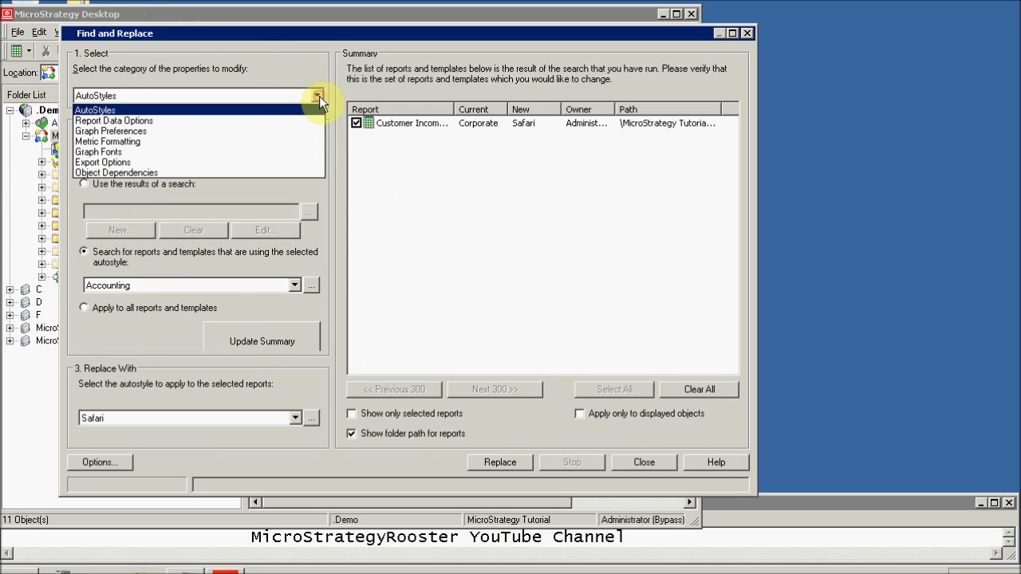
click(144, 122)
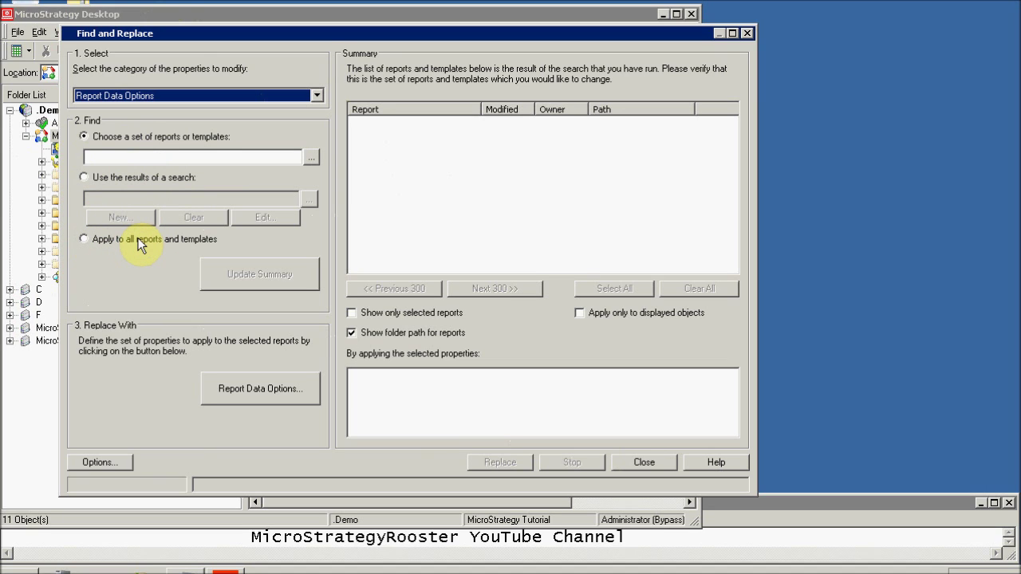
click(240, 392)
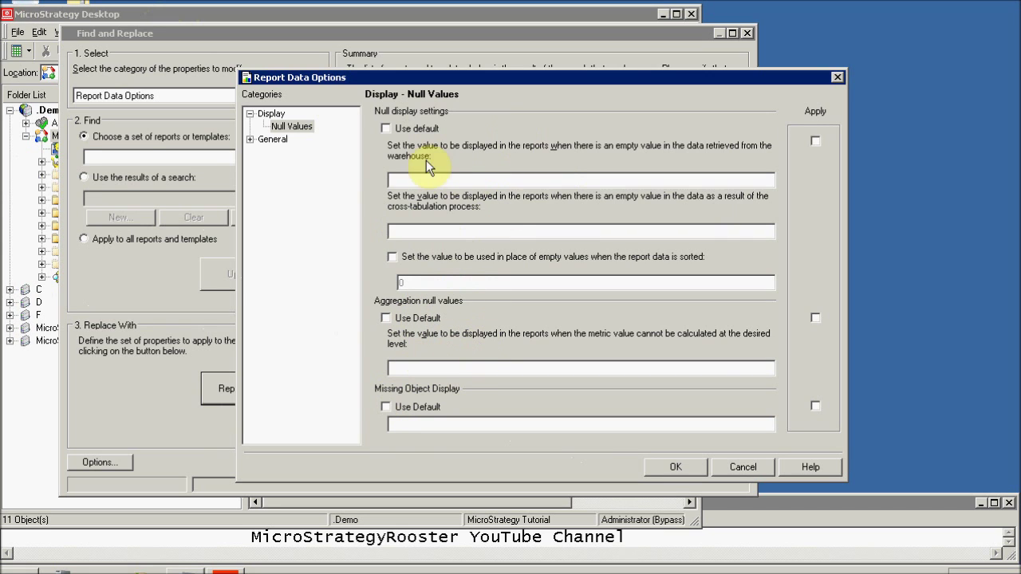
Browse the Drilling, Advanced, MicroStrategy Mobile and Null Values options, then cancel unchanged.
click(248, 138)
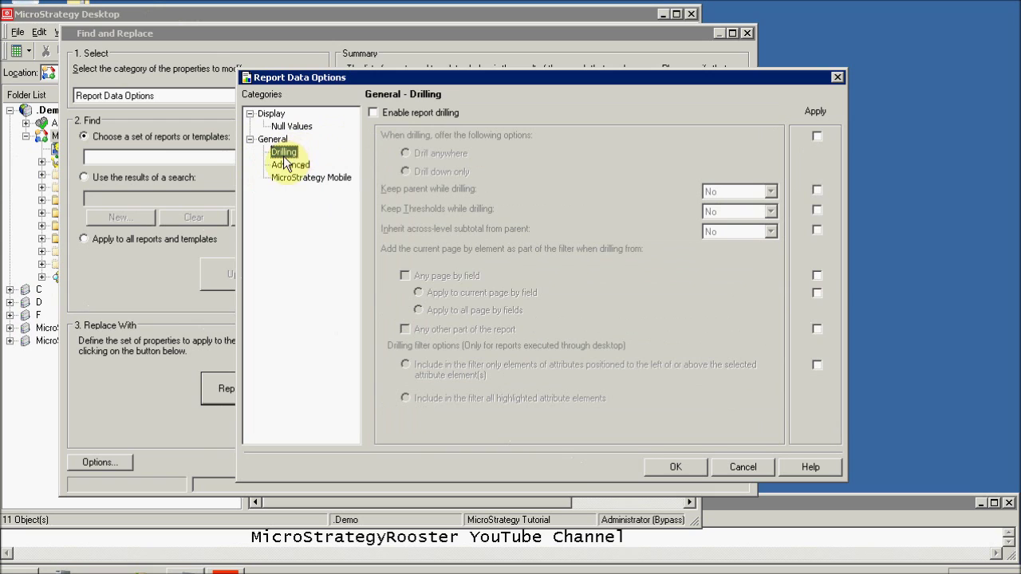
click(286, 168)
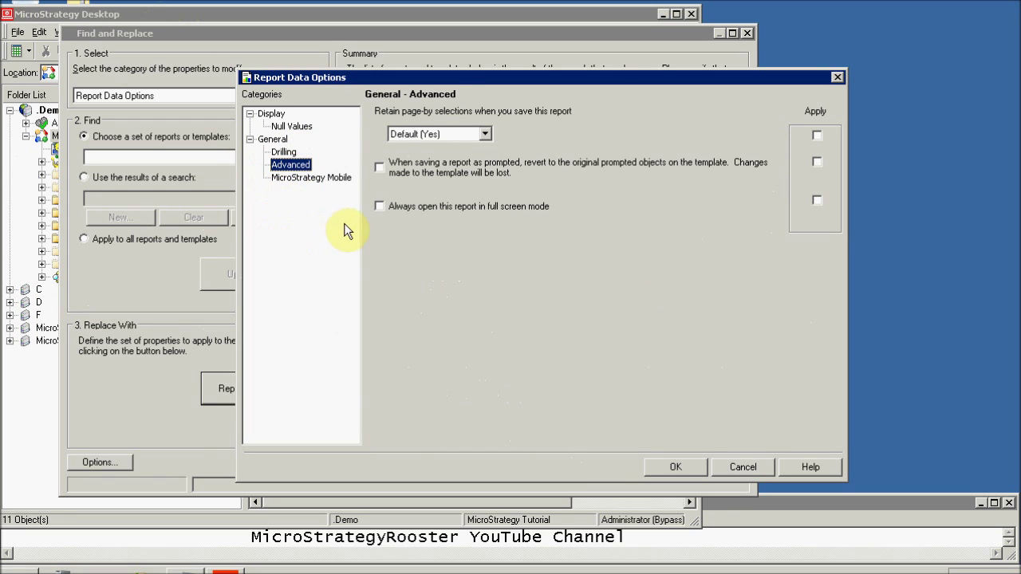
click(302, 178)
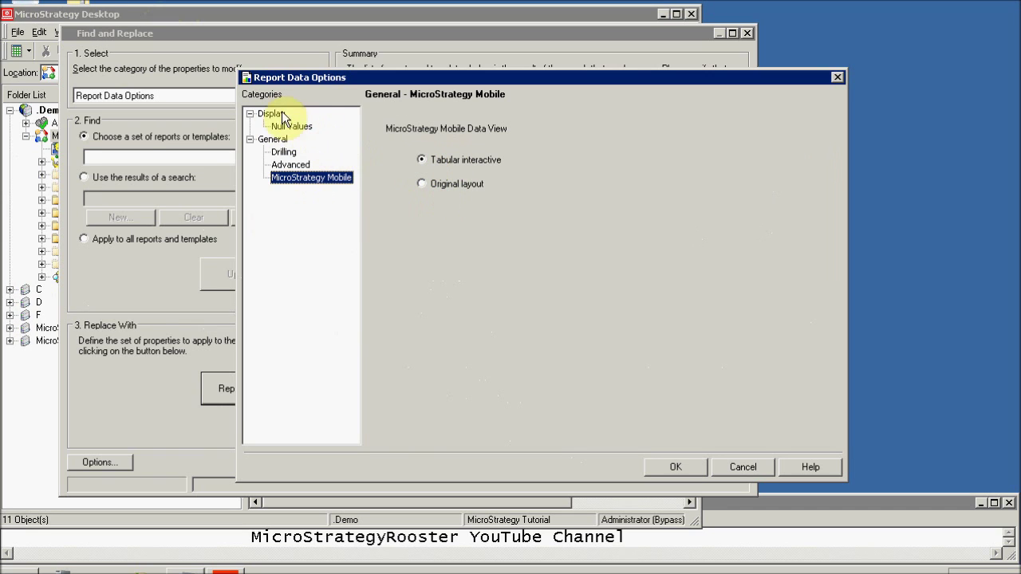
click(288, 164)
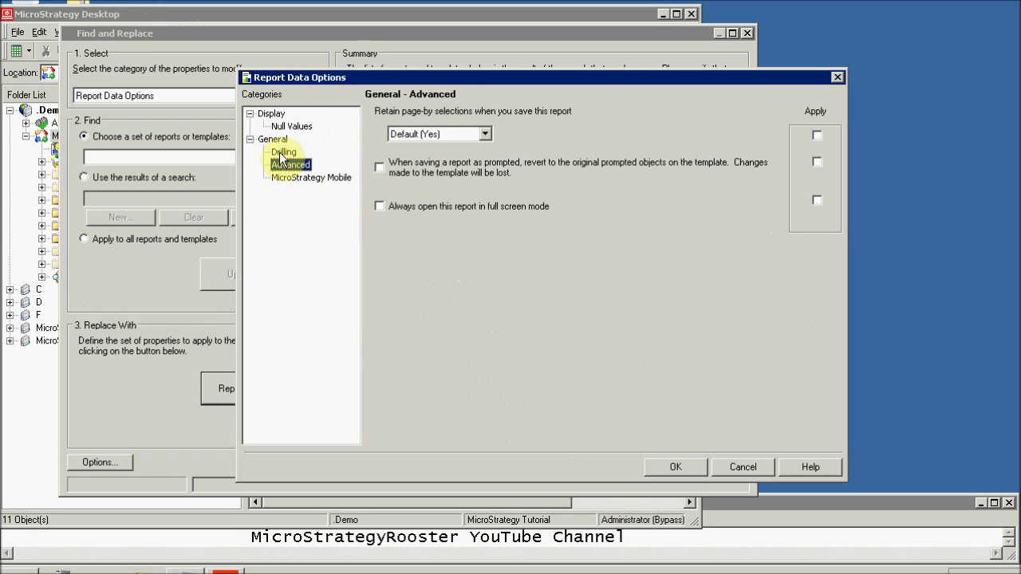
click(281, 152)
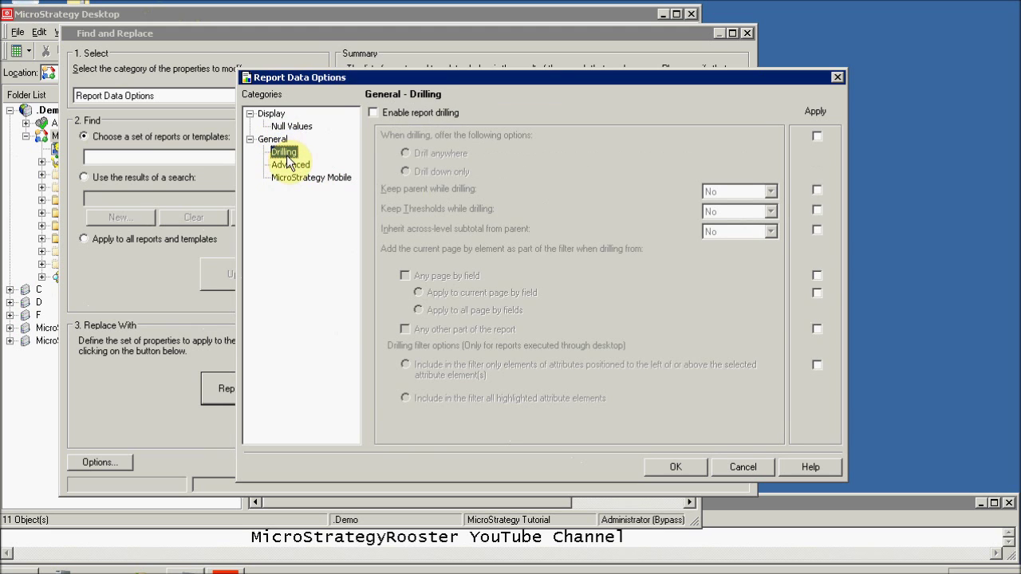
click(289, 126)
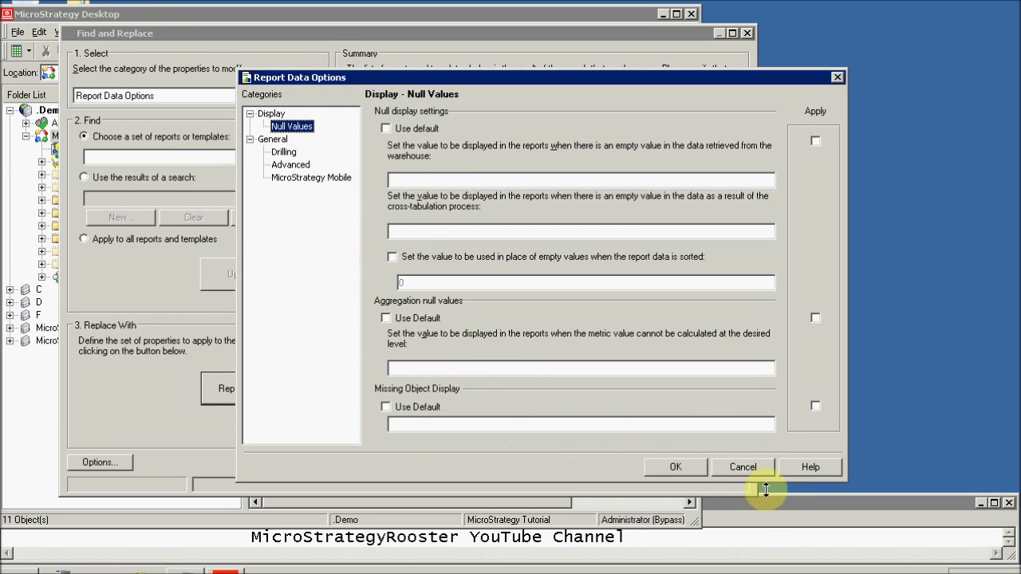
click(749, 464)
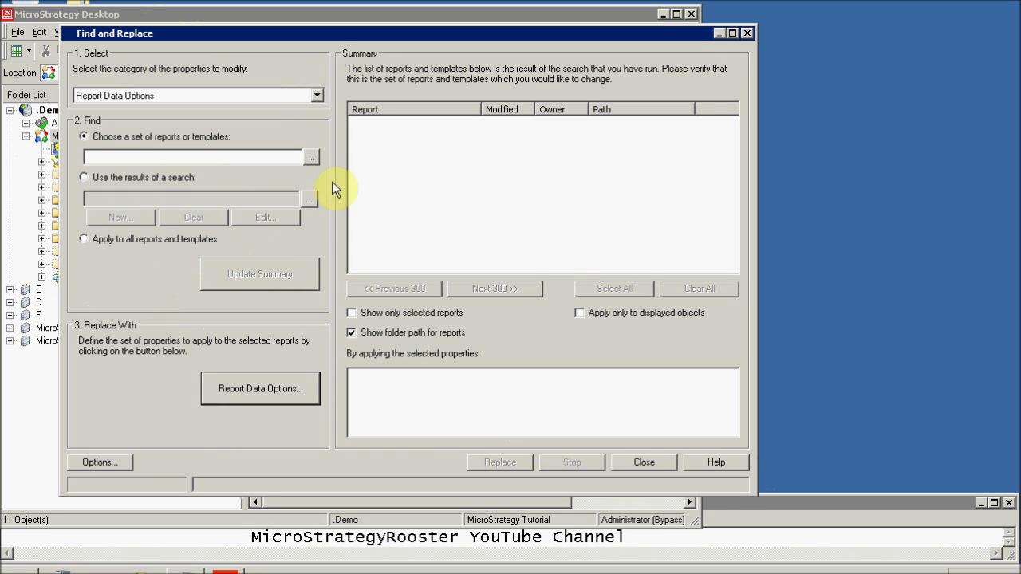
click(318, 95)
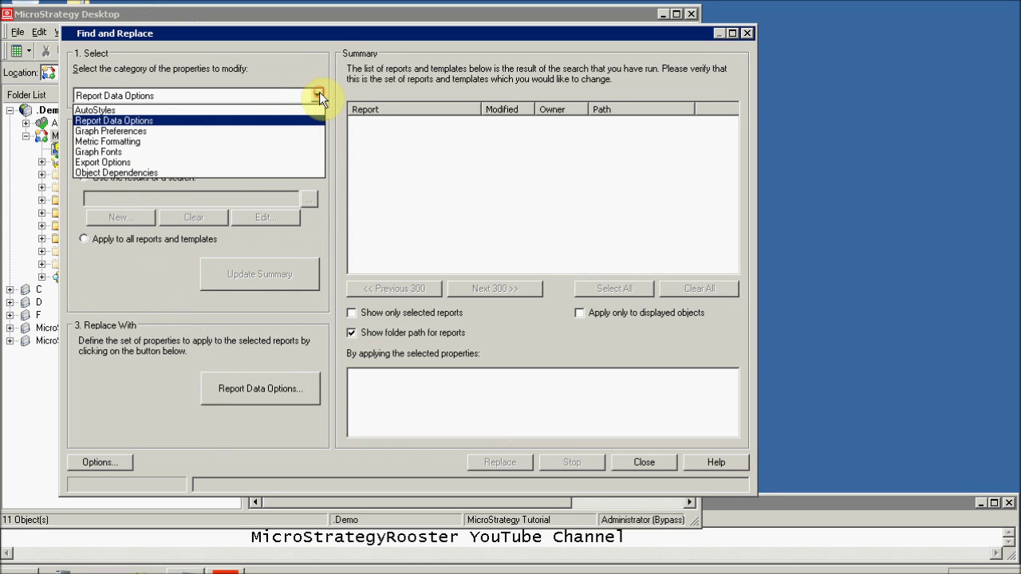
Switch the category to Graph Preferences and choose to set graph preferences individually.
click(96, 131)
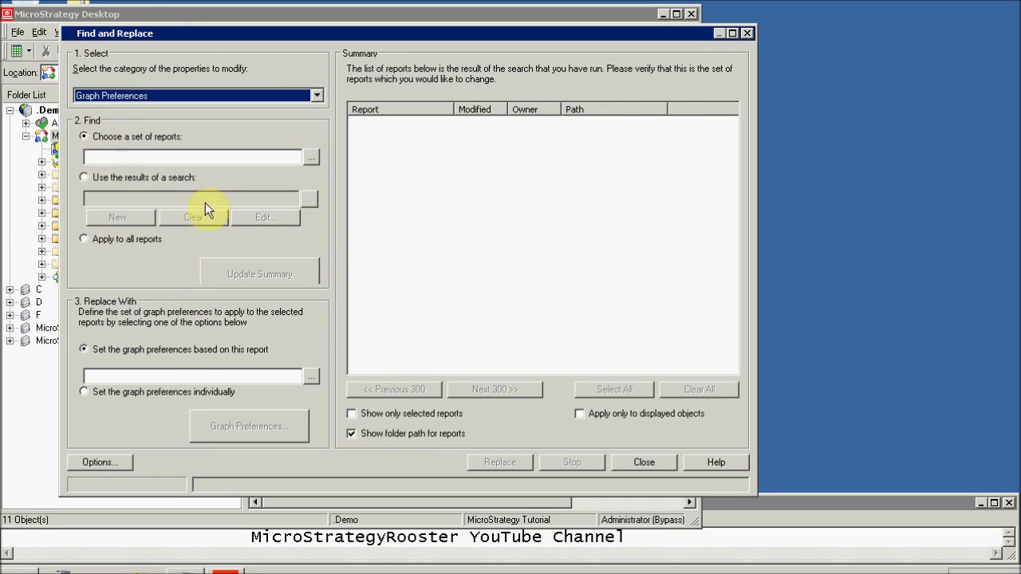
click(170, 377)
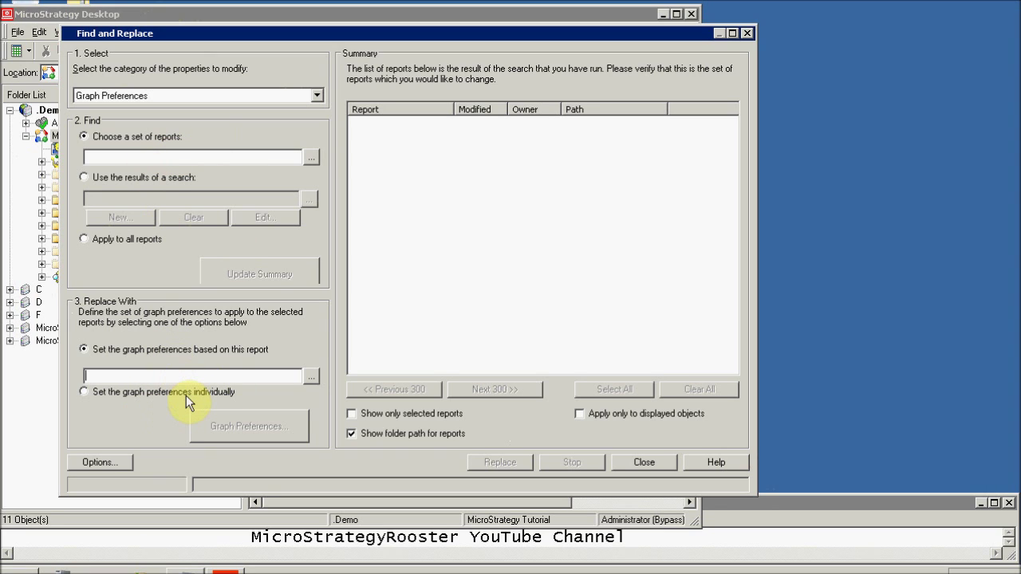
click(156, 392)
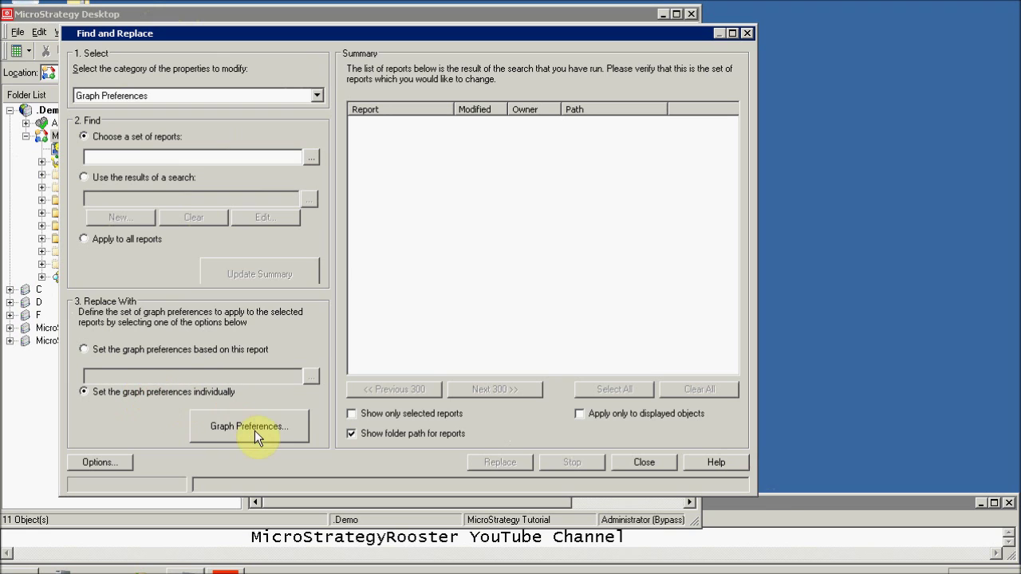
click(255, 430)
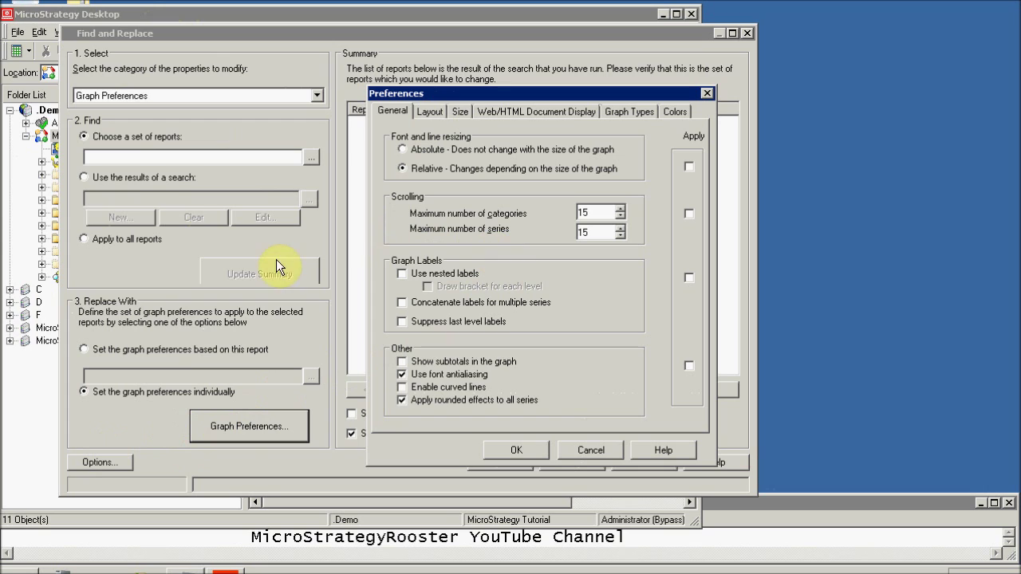
click(432, 113)
click(462, 111)
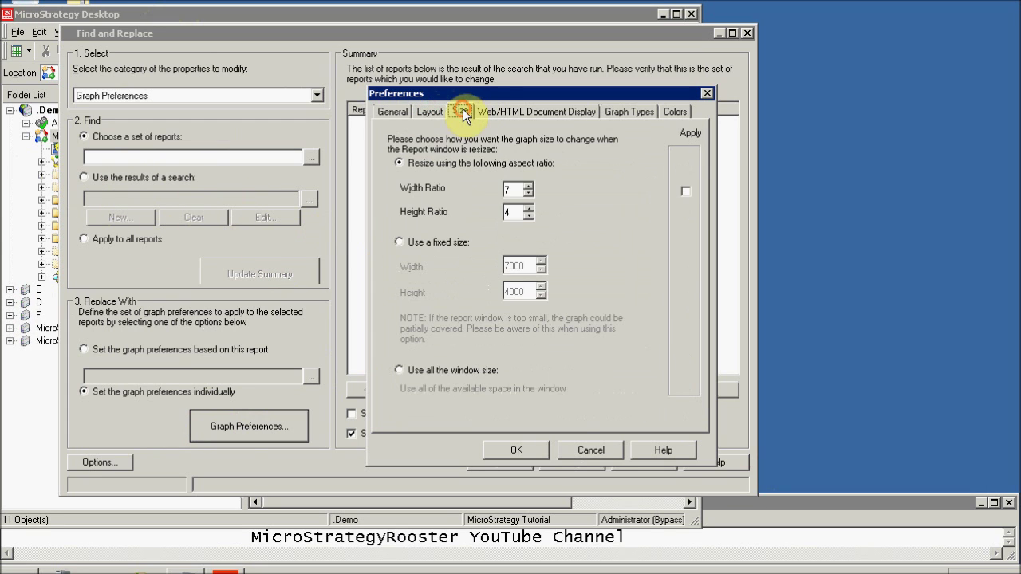
click(499, 111)
click(615, 113)
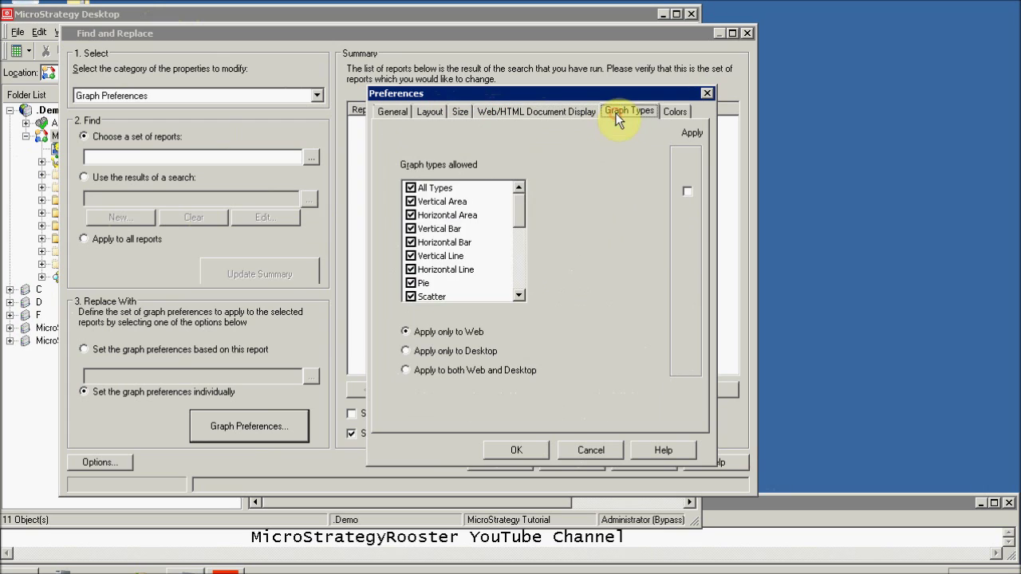
click(674, 114)
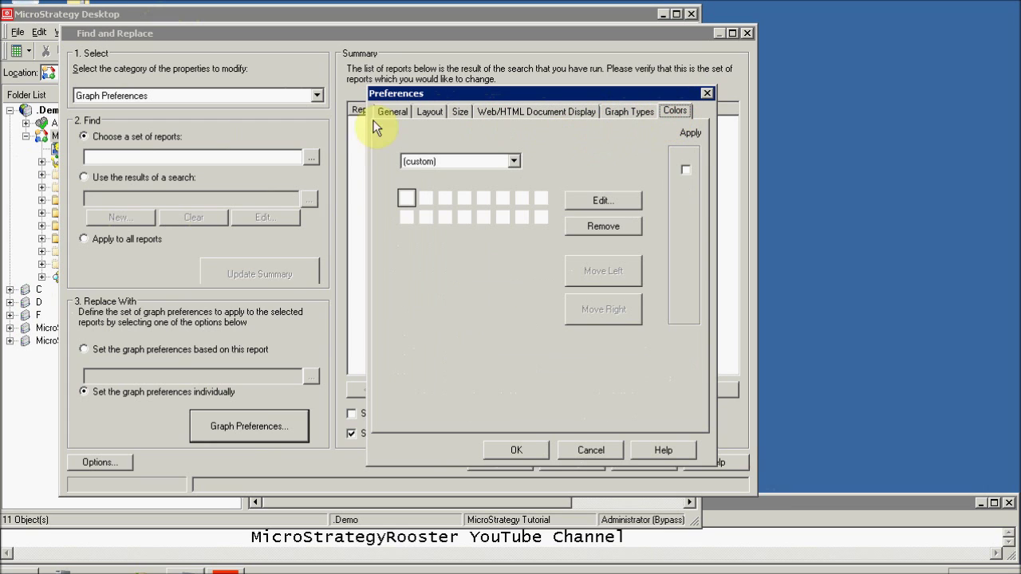
click(395, 114)
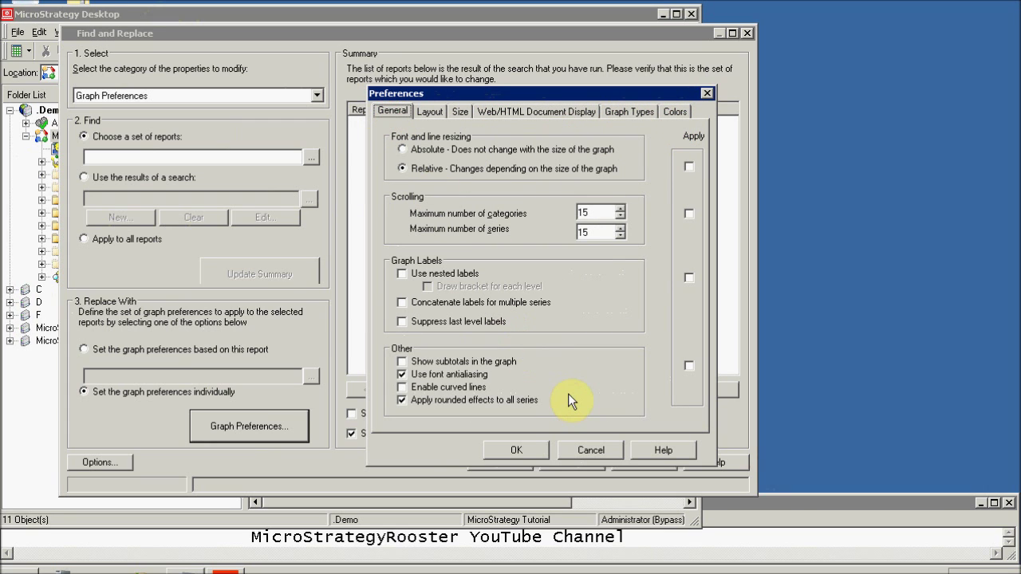
click(591, 450)
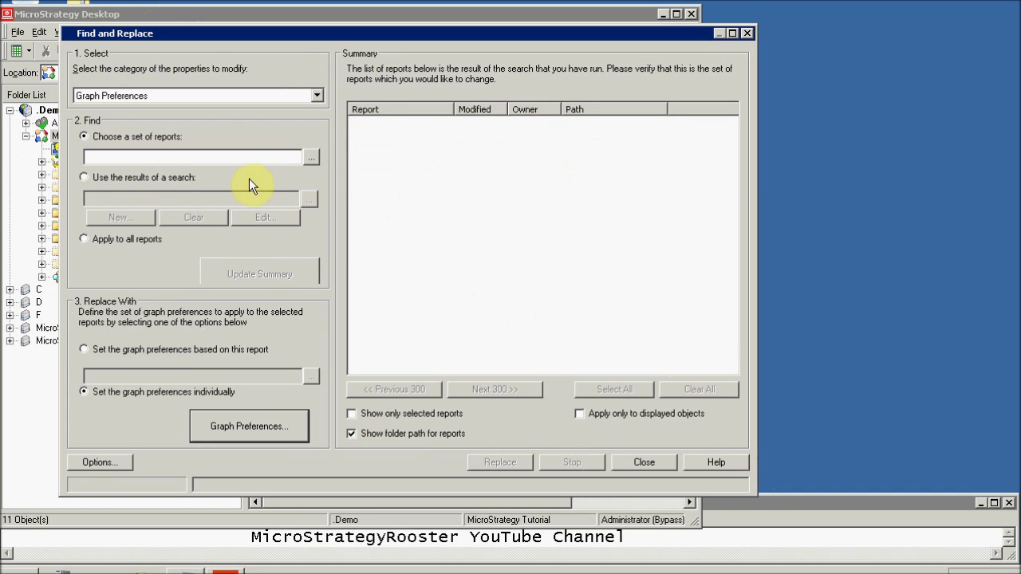
Move My Gauge and My Report from Public Objects > Reports into the selected reports.
click(311, 157)
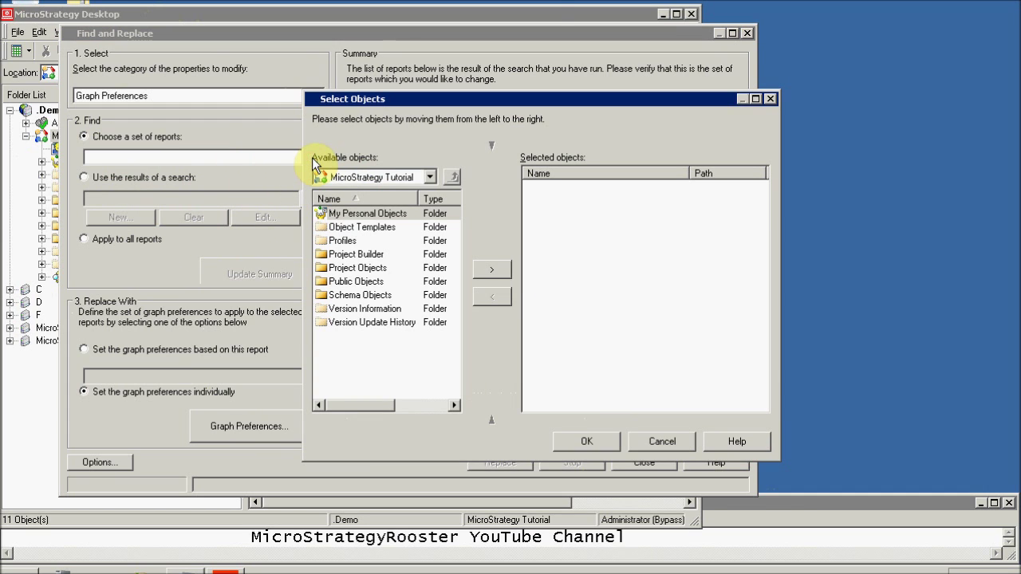
double_click(351, 283)
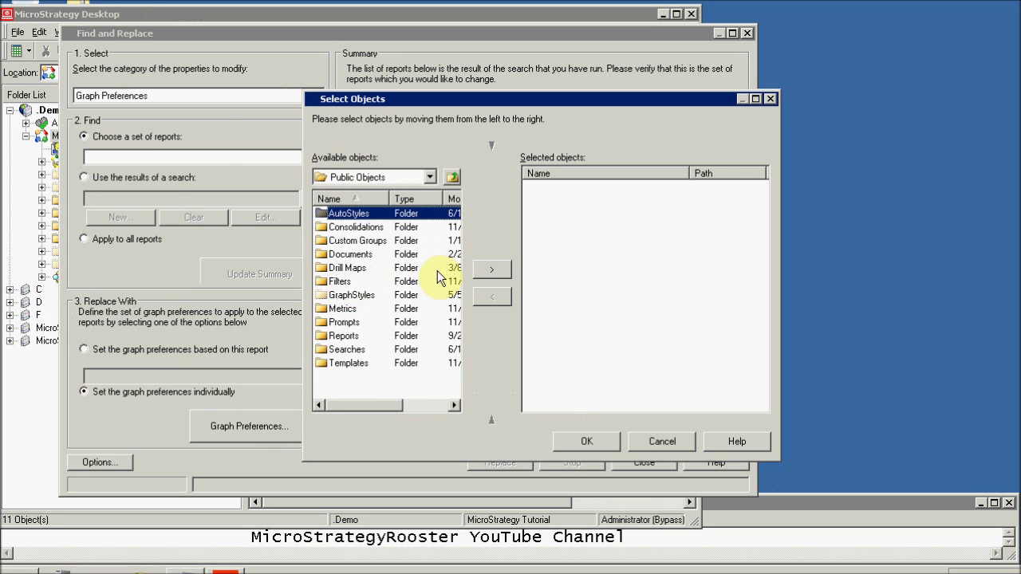
double_click(346, 333)
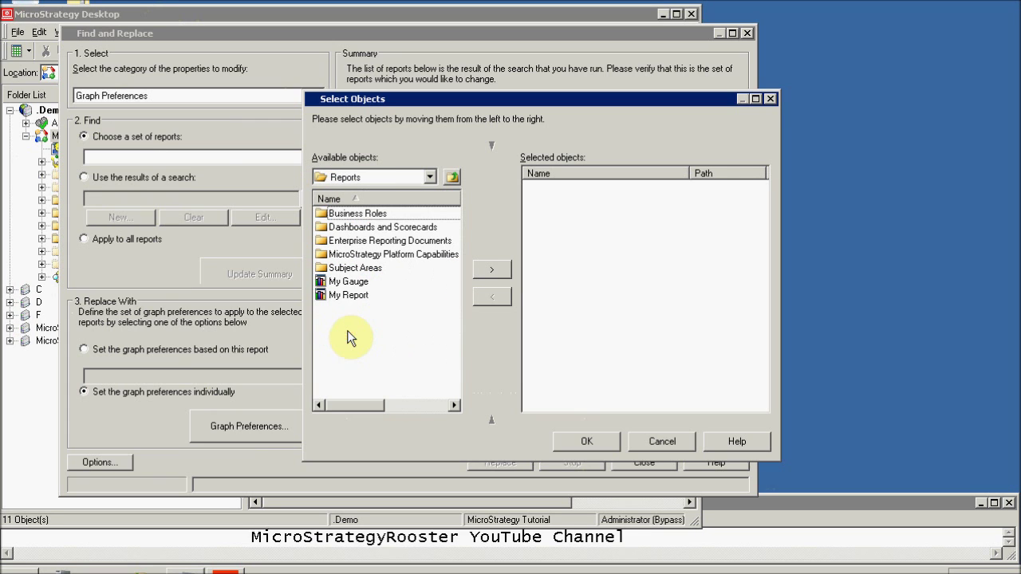
click(349, 282)
click(482, 269)
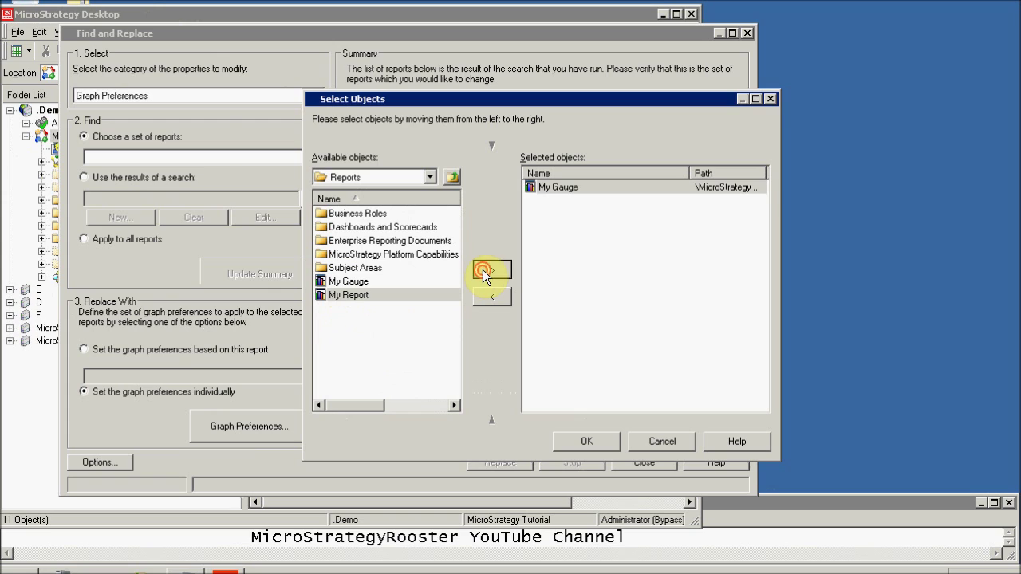
click(483, 269)
List My Gauge and My Report in the summary and base graph preferences on a source report.
click(587, 441)
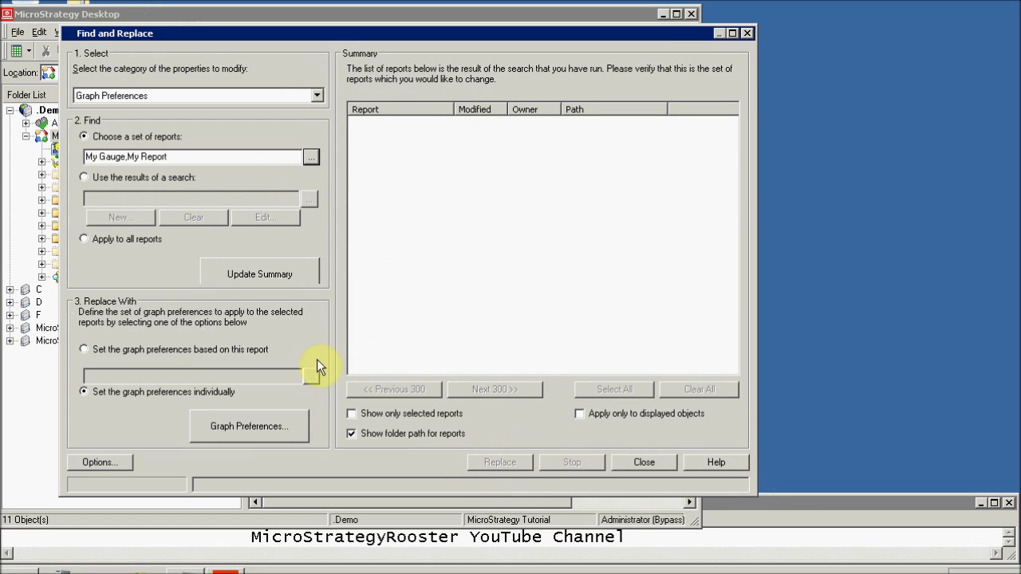
click(277, 274)
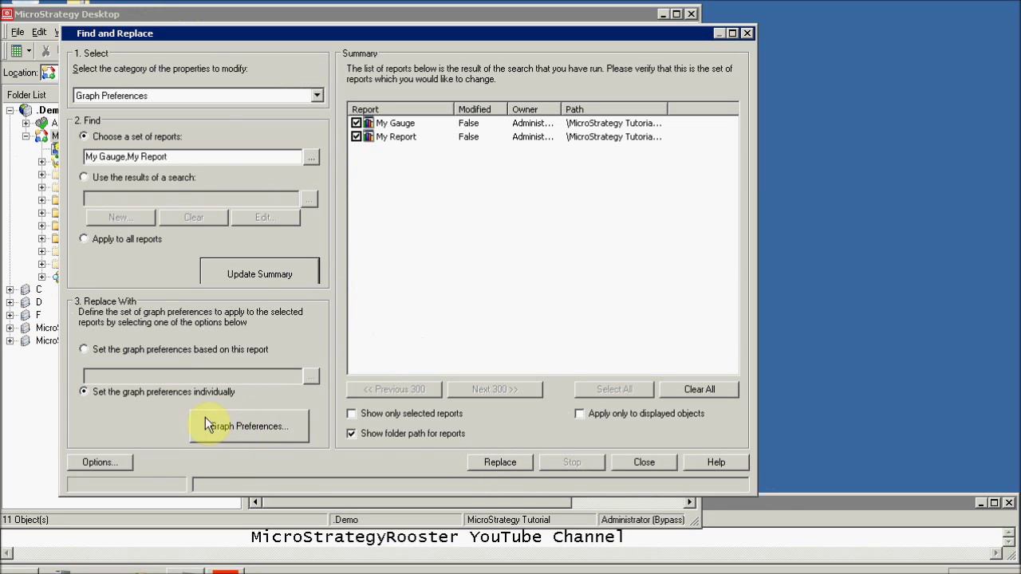
click(85, 349)
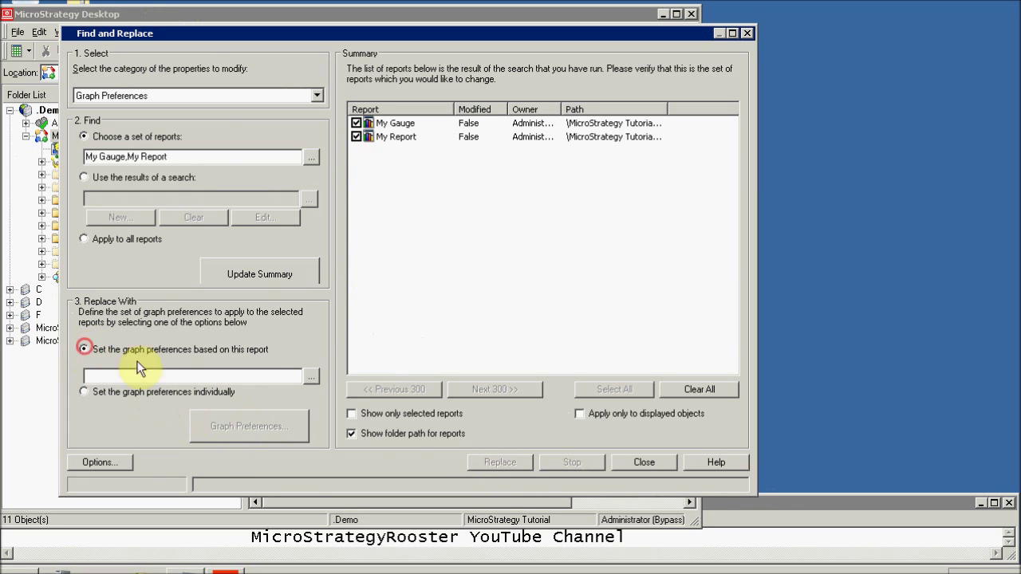
Browse to Public Objects > Reports in the source-report picker.
click(310, 376)
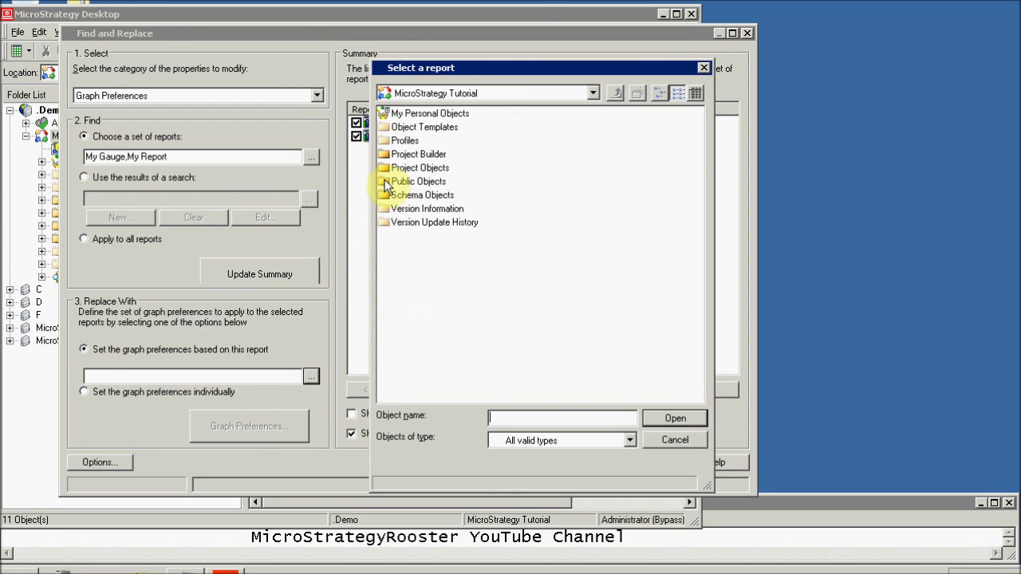
click(388, 182)
double_click(389, 183)
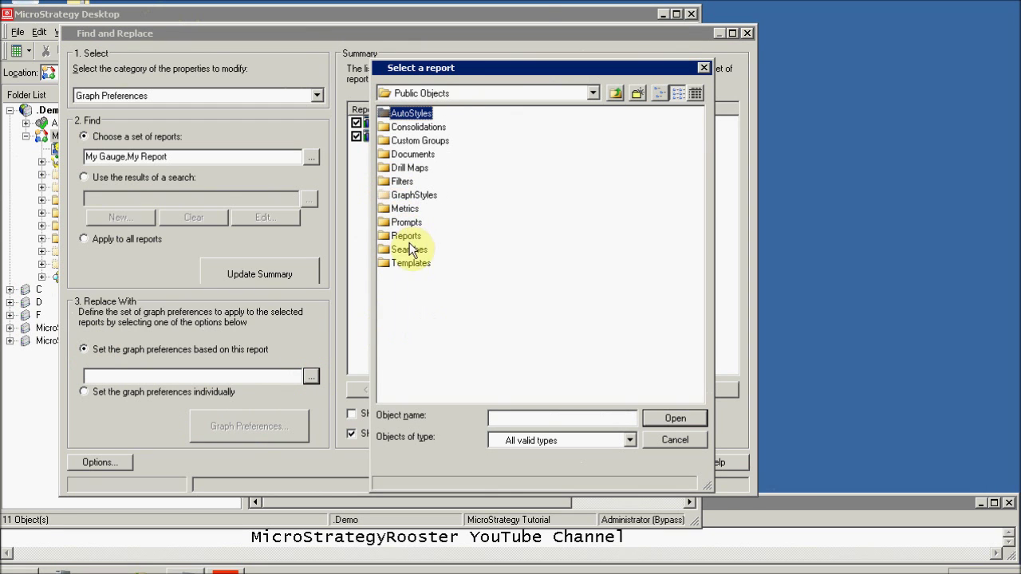
click(407, 237)
double_click(407, 237)
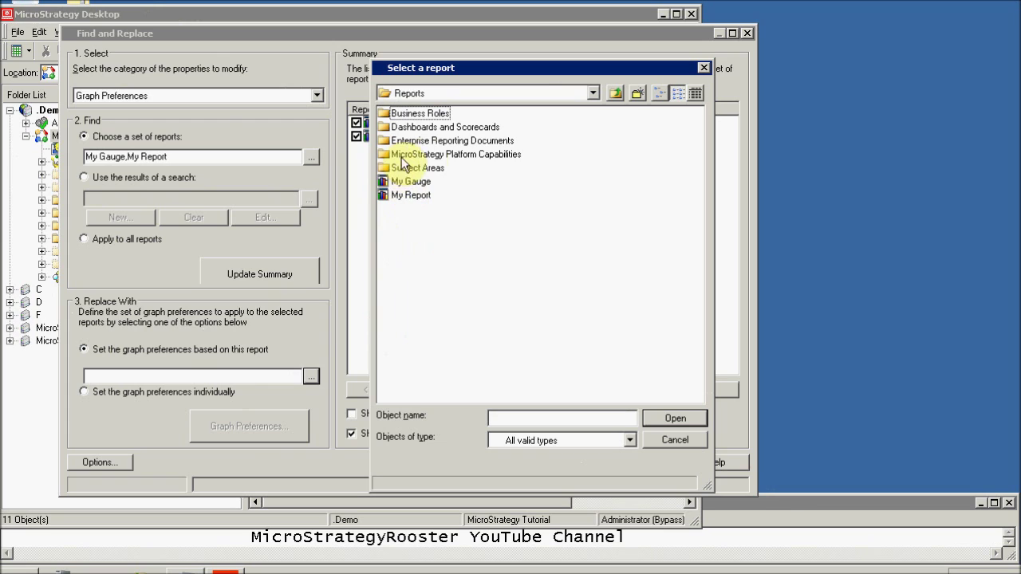
After checking the Business Roles subfolders, select My Report as the graph-preferences source report.
click(388, 115)
double_click(388, 116)
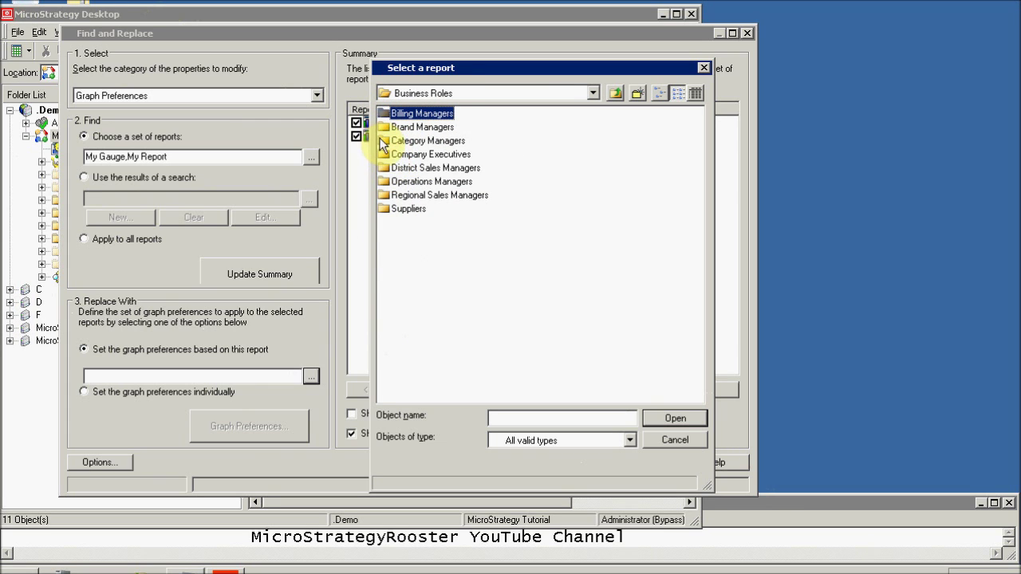
double_click(385, 142)
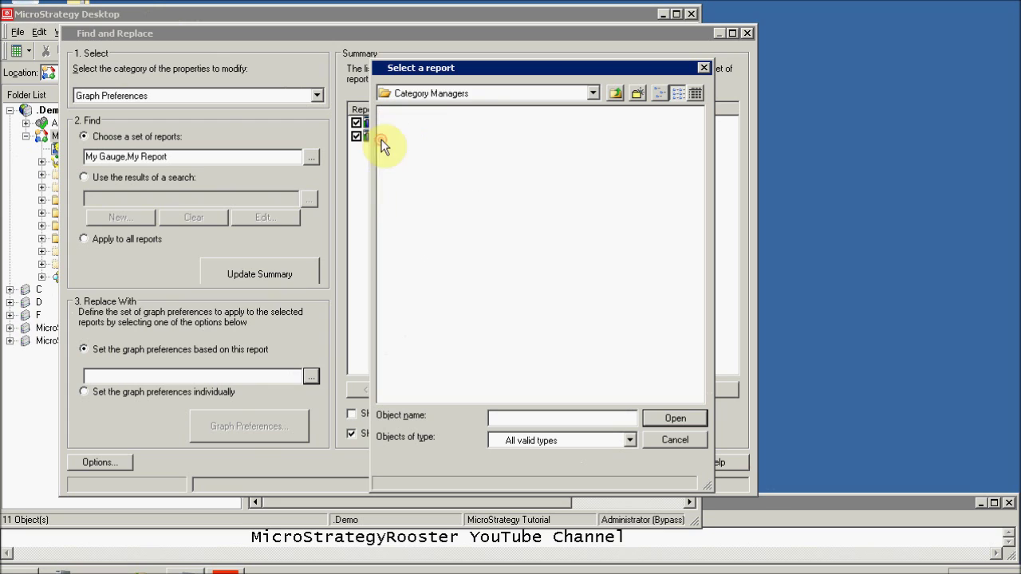
click(619, 93)
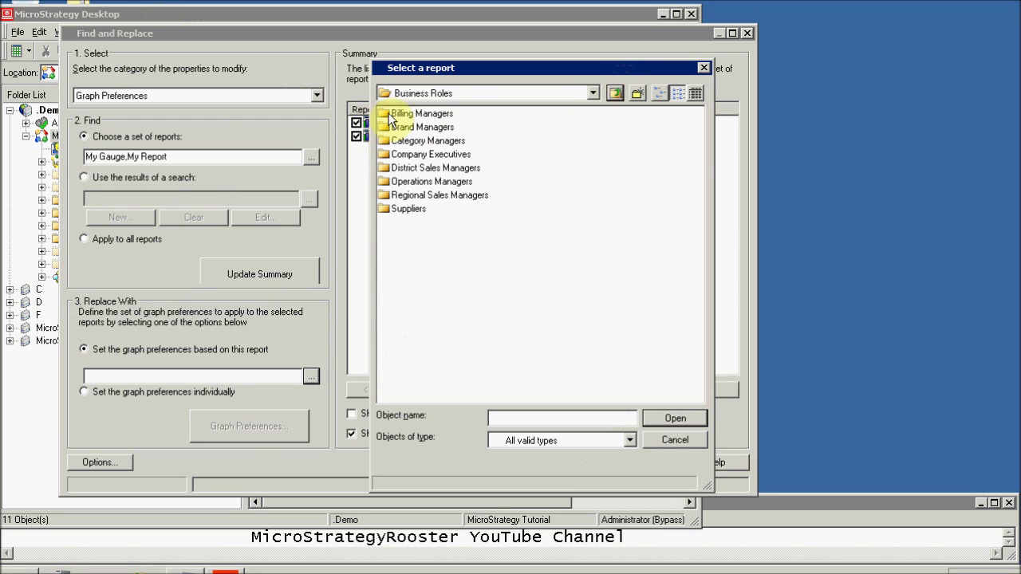
click(390, 116)
double_click(390, 116)
click(613, 94)
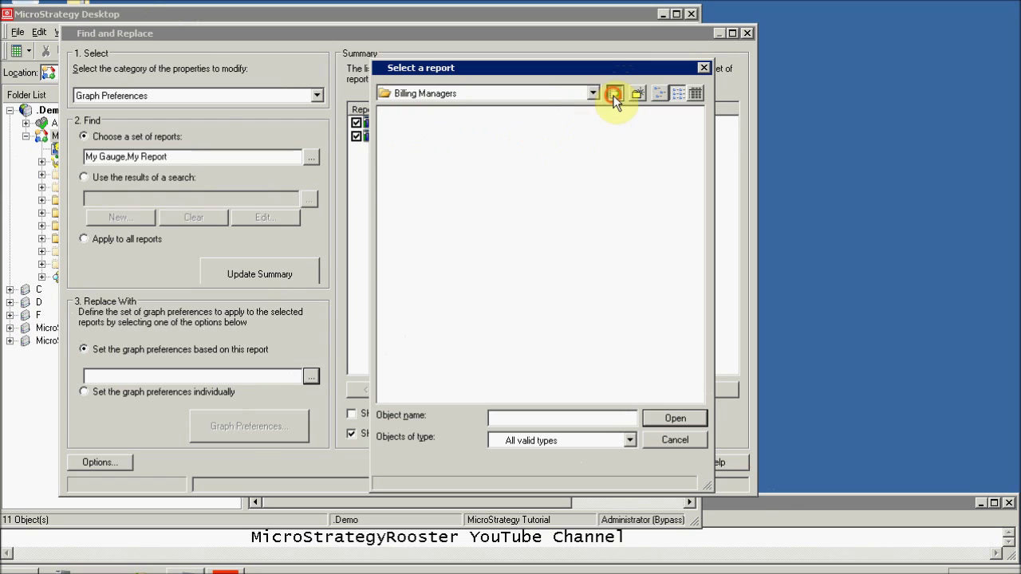
click(613, 94)
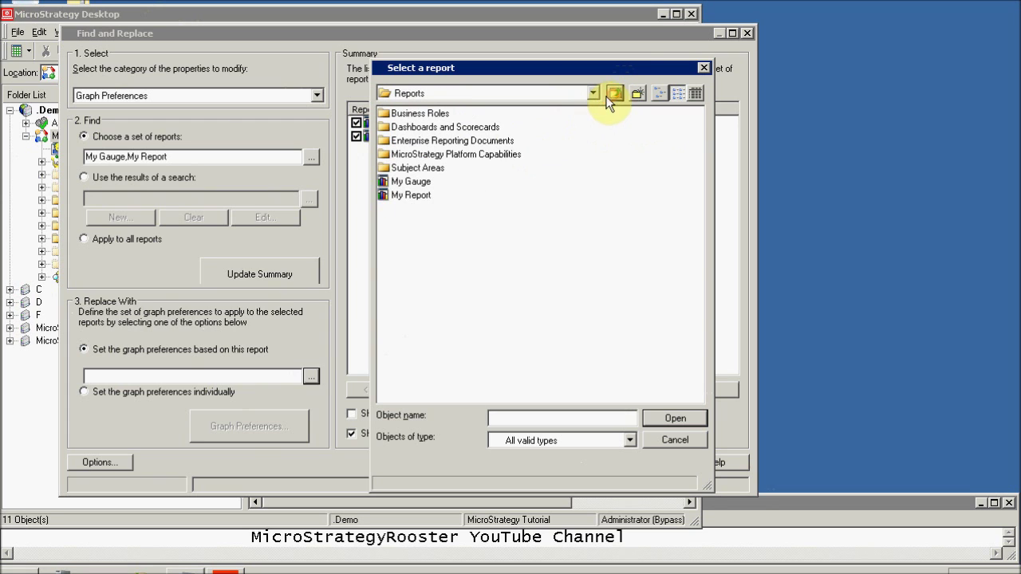
click(407, 197)
click(670, 417)
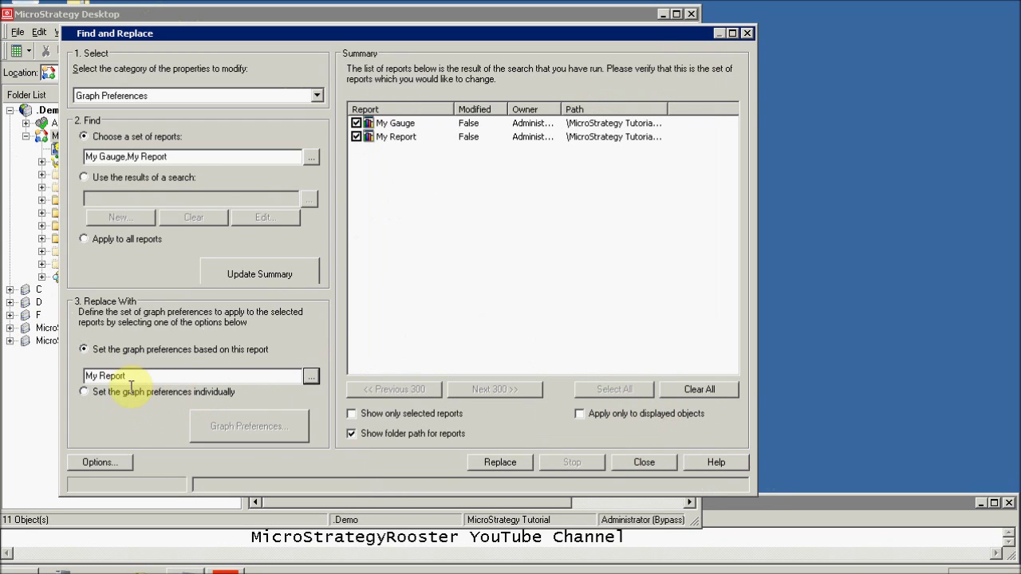
Untick My Report so only My Gauge changes, and set graph preferences individually via Graph Preferences.
click(355, 137)
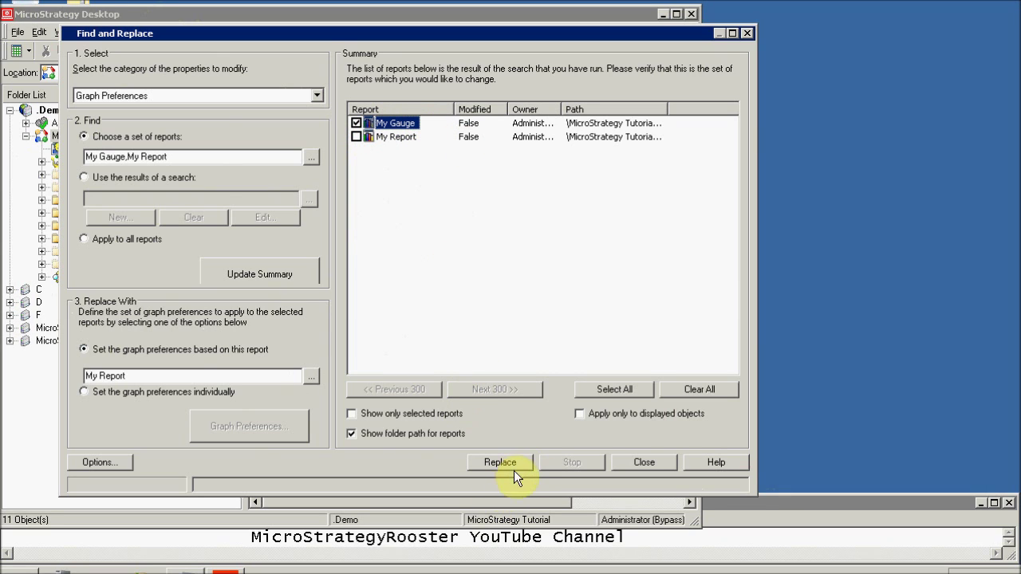
click(134, 396)
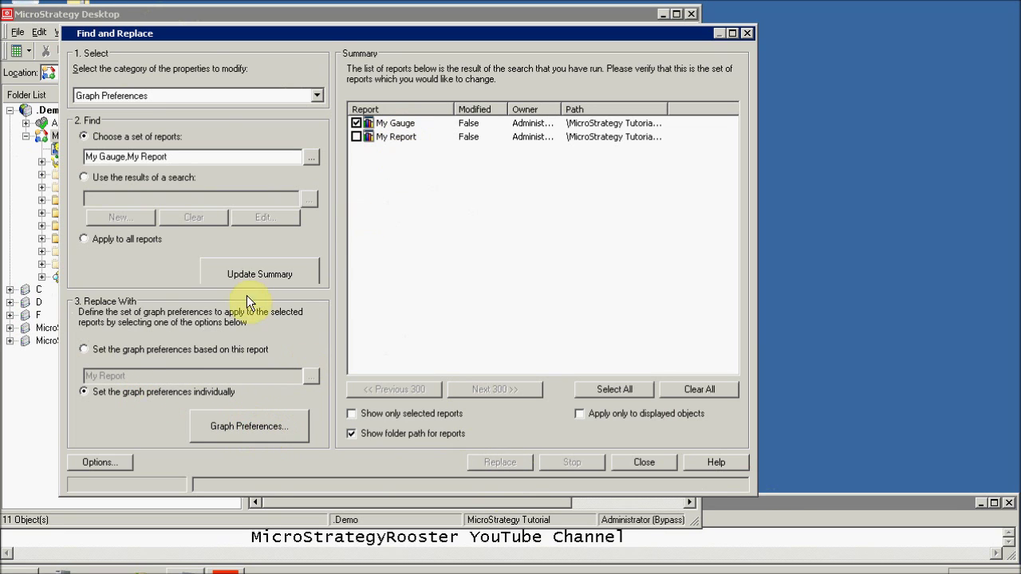
click(85, 350)
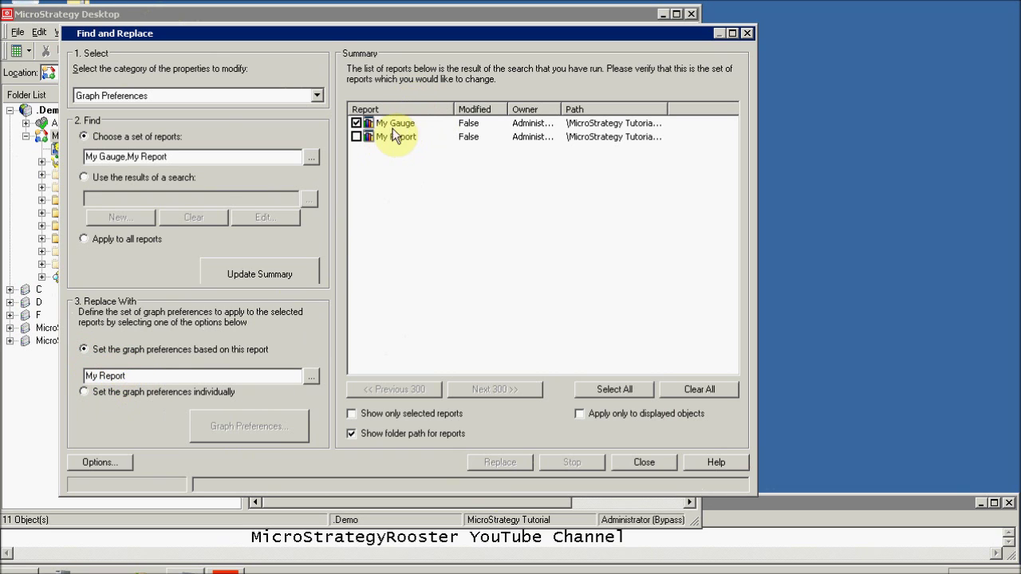
click(122, 388)
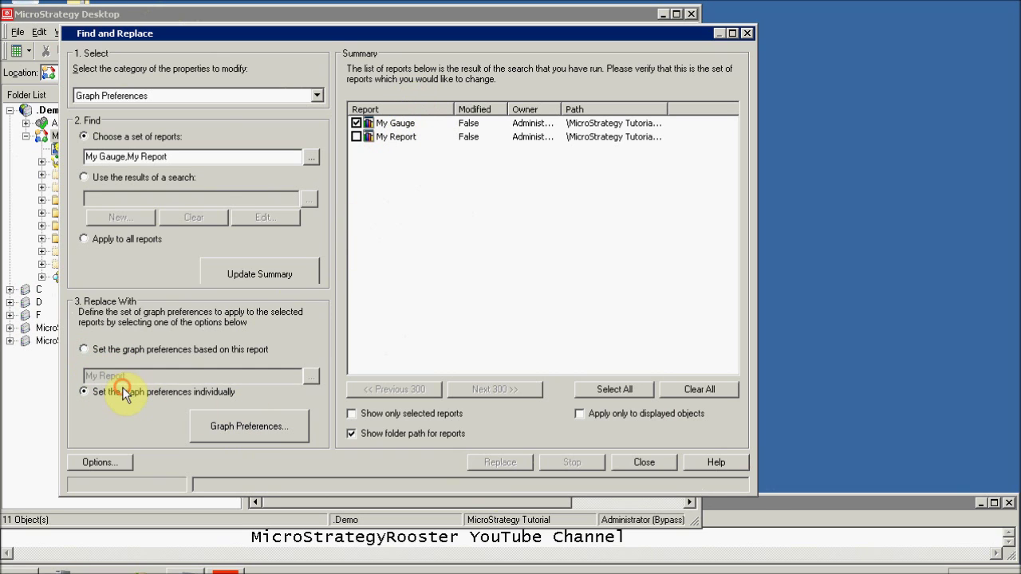
click(249, 426)
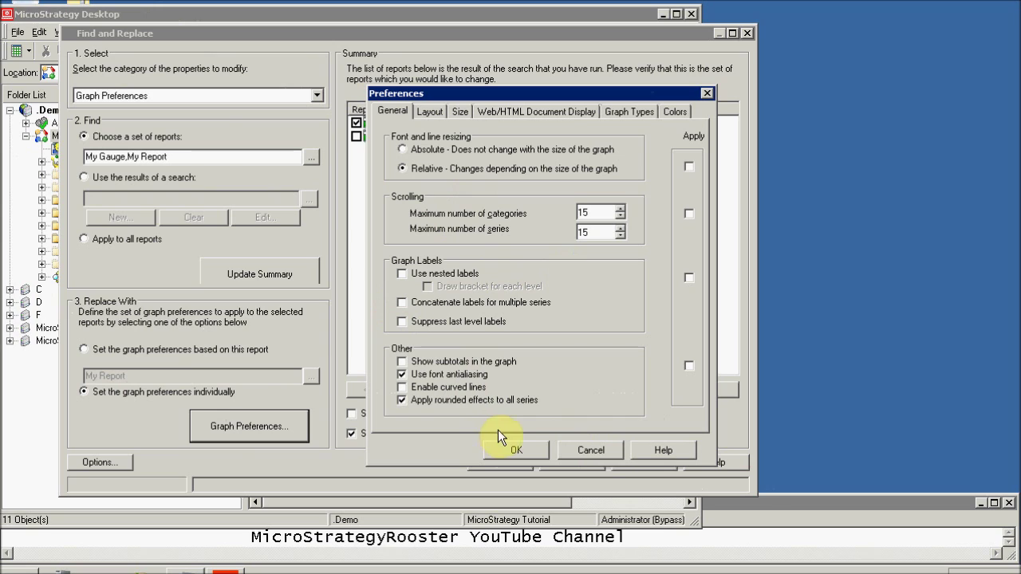
click(585, 450)
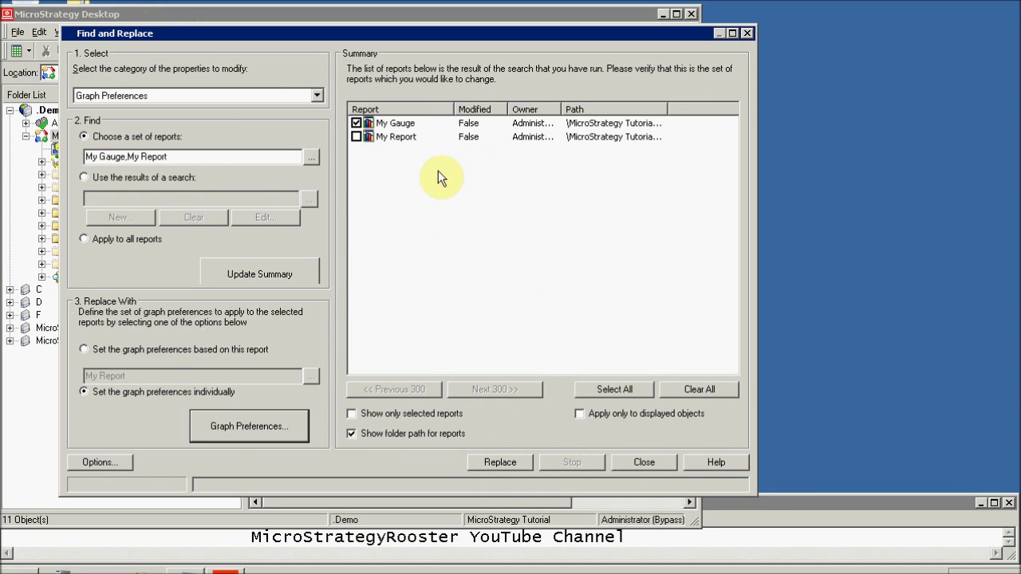
Target Metric Formatting and choose five Count Metrics, from # of Customers to Distribution Center Count.
click(317, 96)
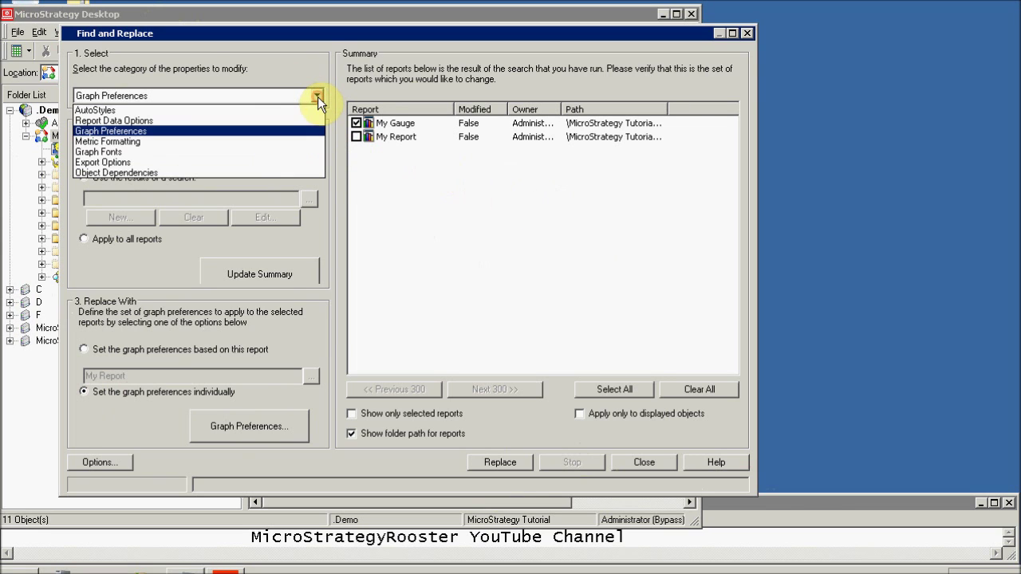
click(122, 141)
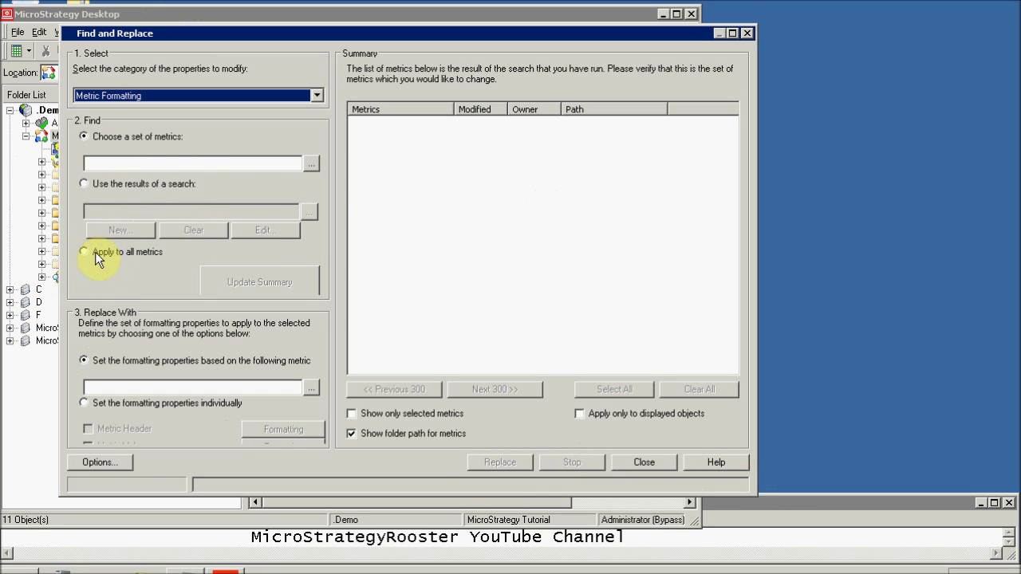
click(311, 162)
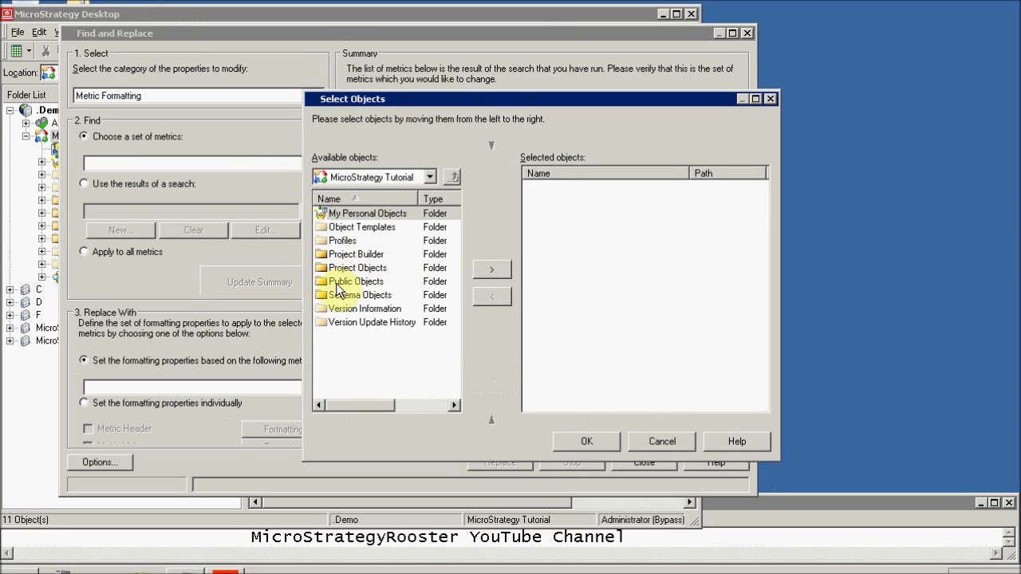
double_click(345, 282)
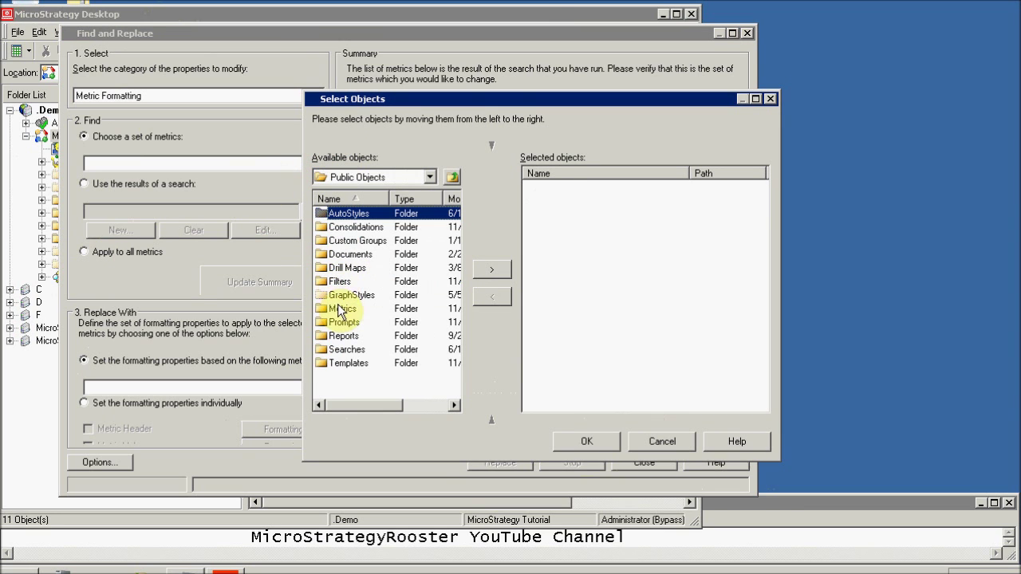
double_click(339, 308)
double_click(335, 215)
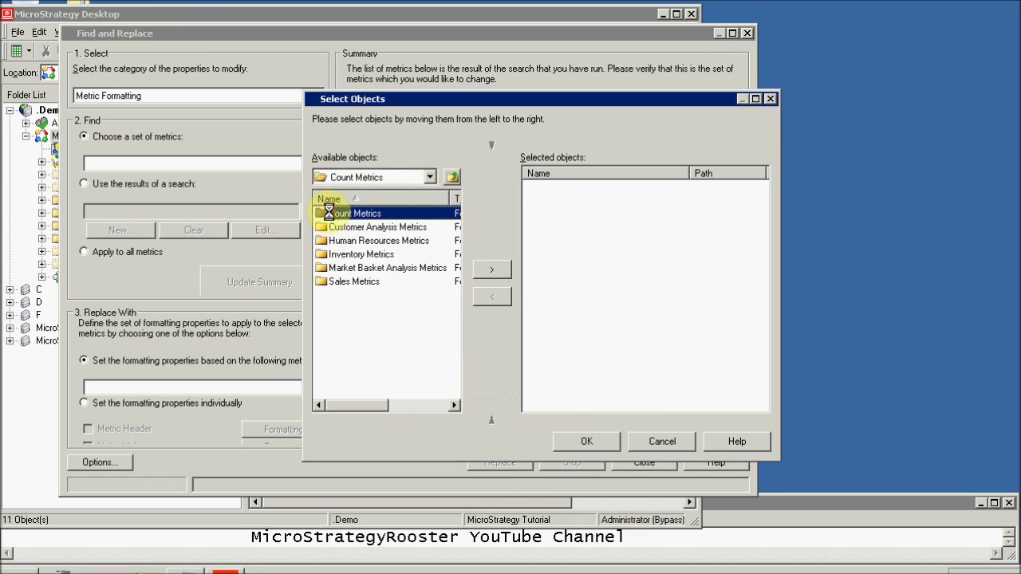
click(369, 244)
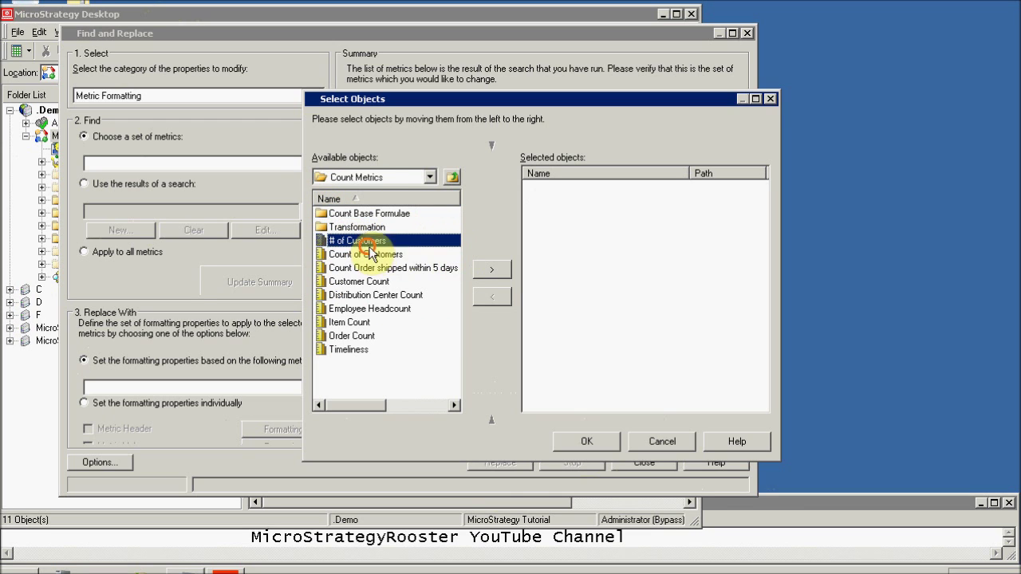
click(495, 270)
click(495, 269)
click(495, 270)
click(495, 270)
click(494, 270)
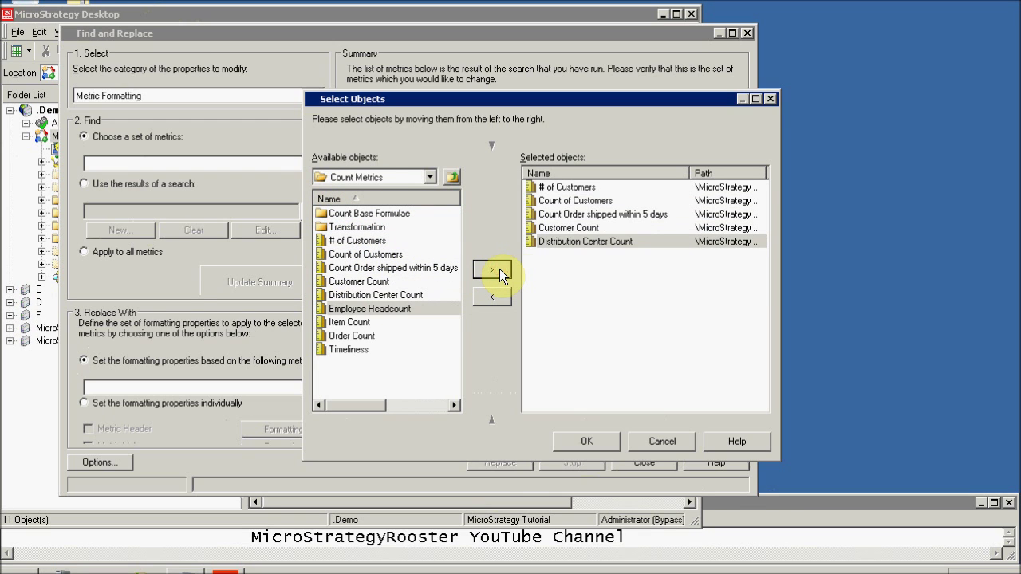
click(587, 441)
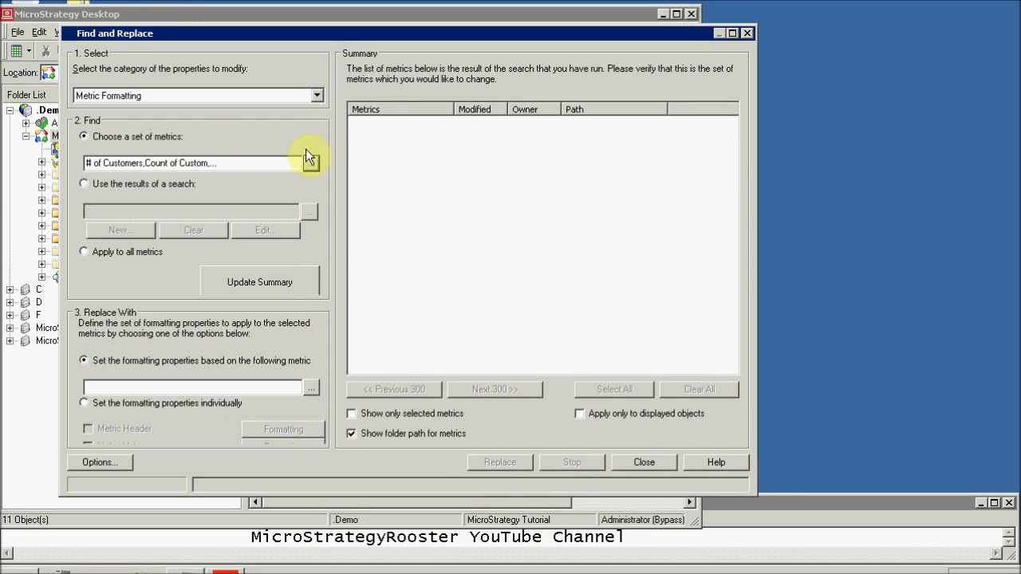
List the five chosen metrics in the summary, with all of them ticked.
click(279, 284)
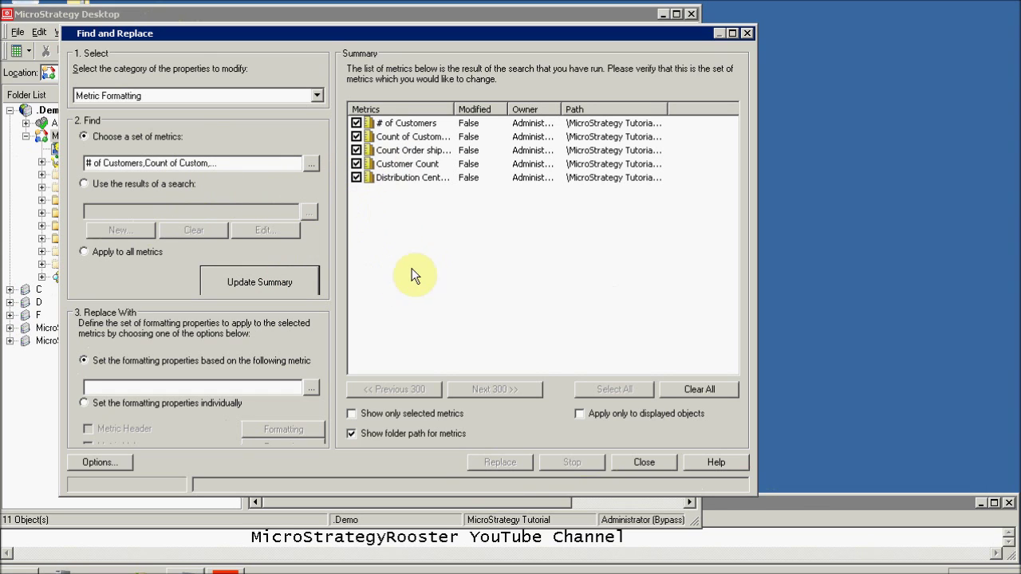
click(699, 388)
click(627, 387)
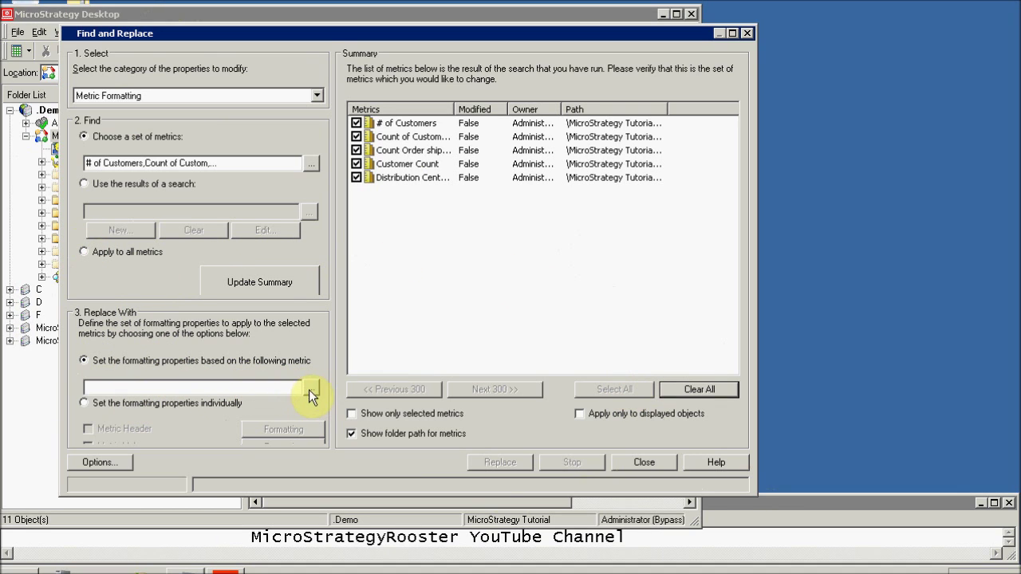
Set formatting properties individually and include Metric Values in the change.
click(86, 403)
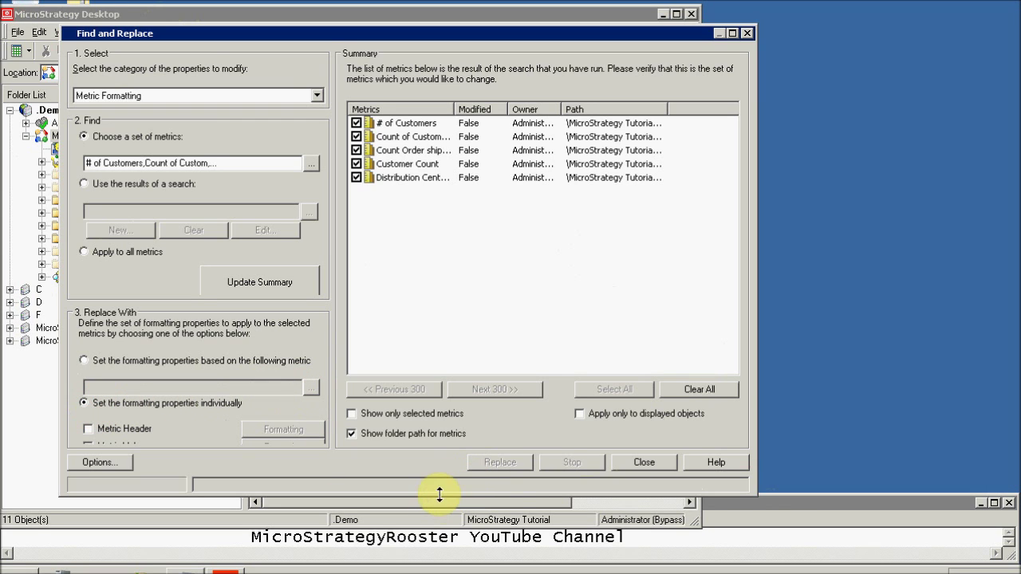
drag(440, 495, 439, 509)
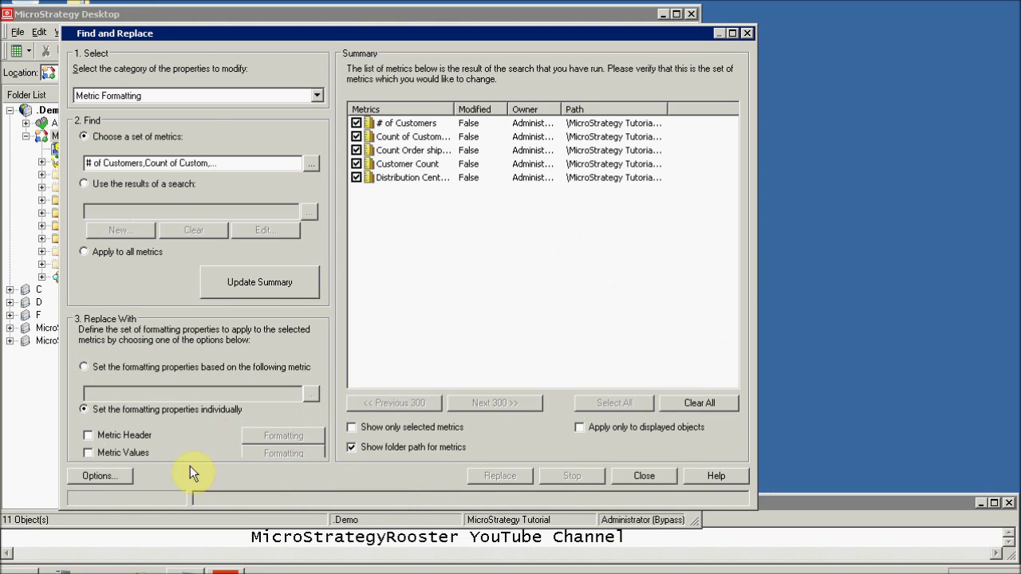
click(89, 452)
Format the metric values as Fixed numbers with 0 decimal places.
click(273, 453)
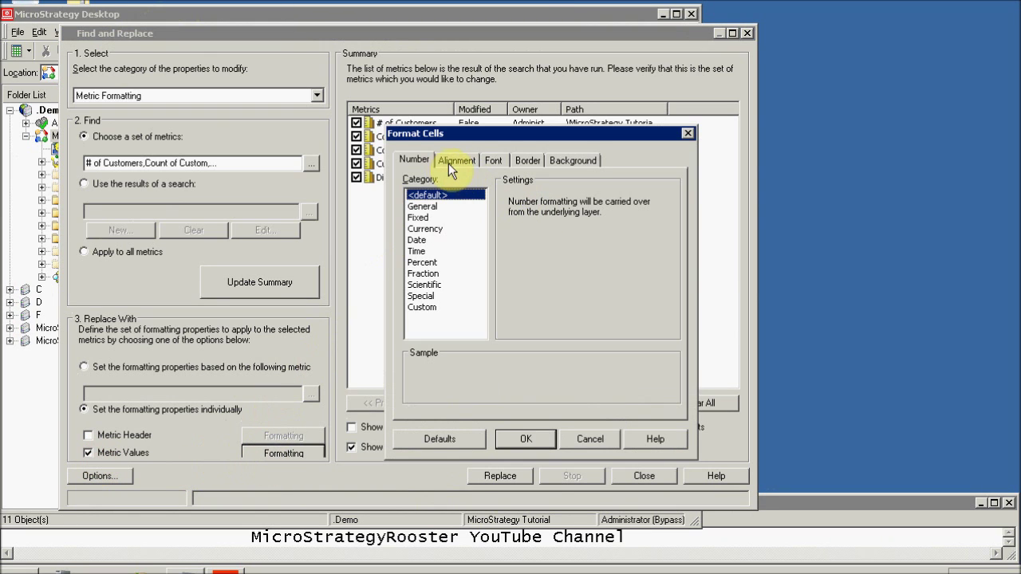
click(418, 206)
click(418, 217)
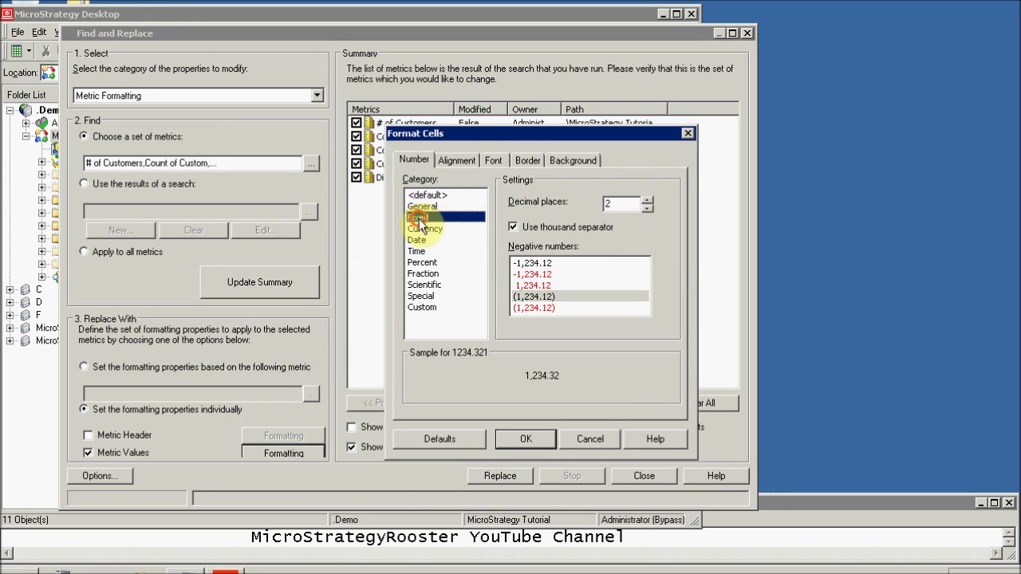
click(647, 200)
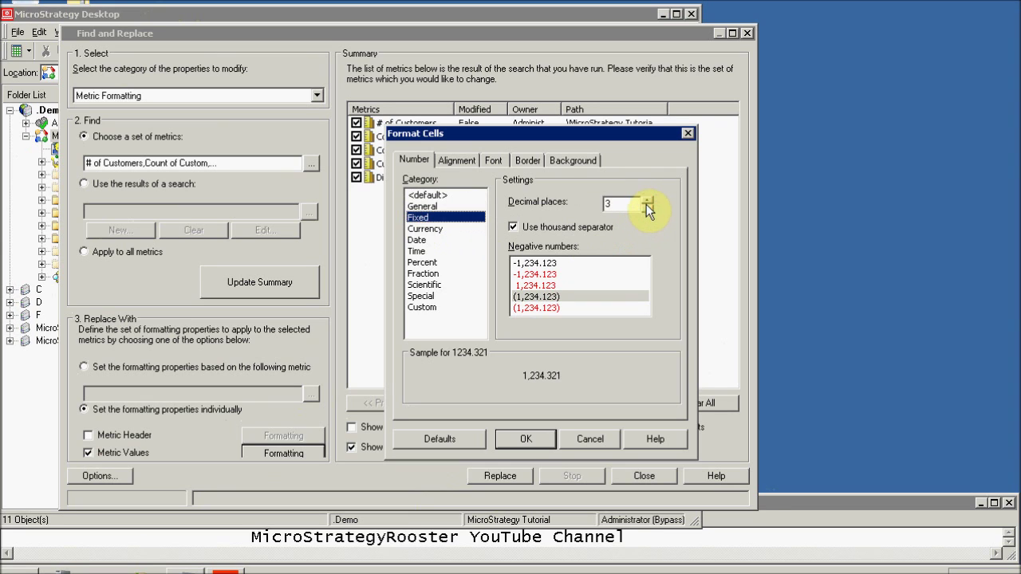
click(647, 209)
click(647, 209)
click(647, 209)
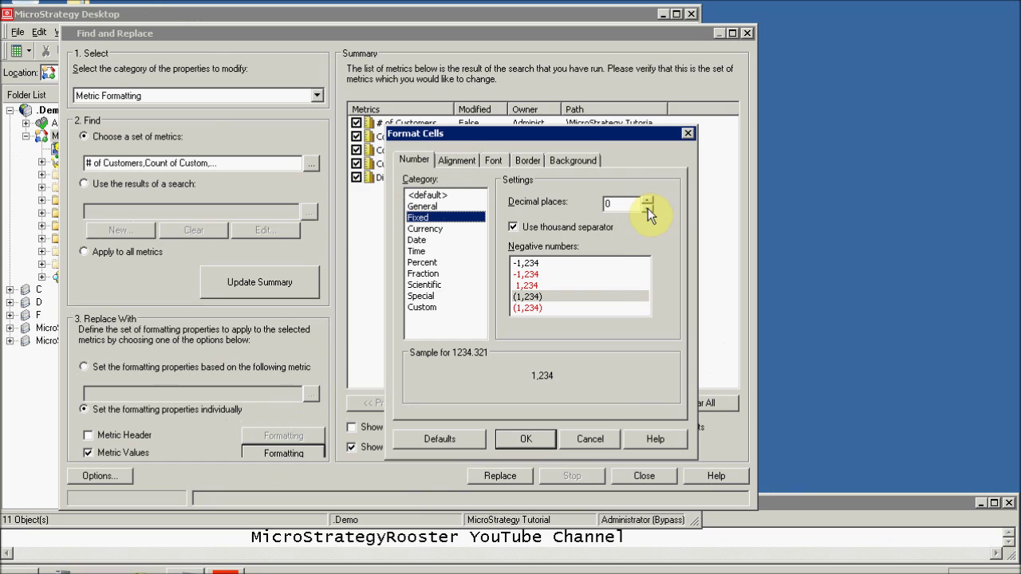
click(524, 438)
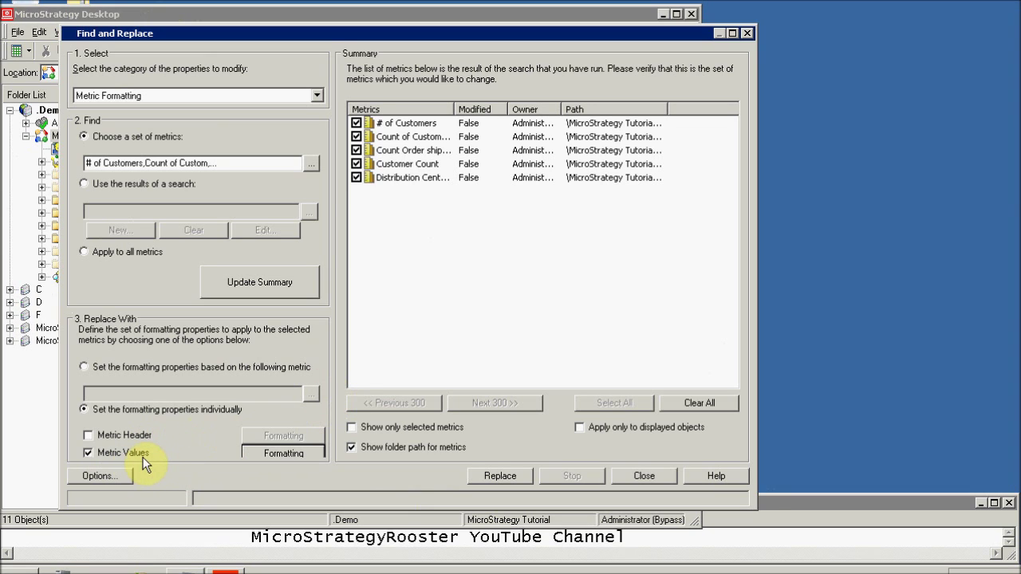
click(317, 96)
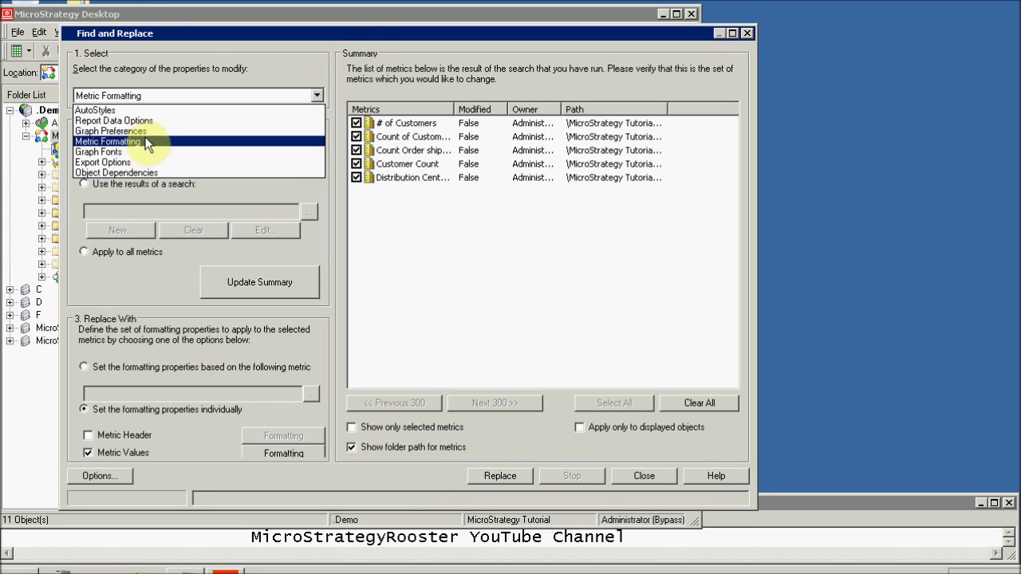
Switch the category to Graph Fonts, then to Export Options.
click(100, 153)
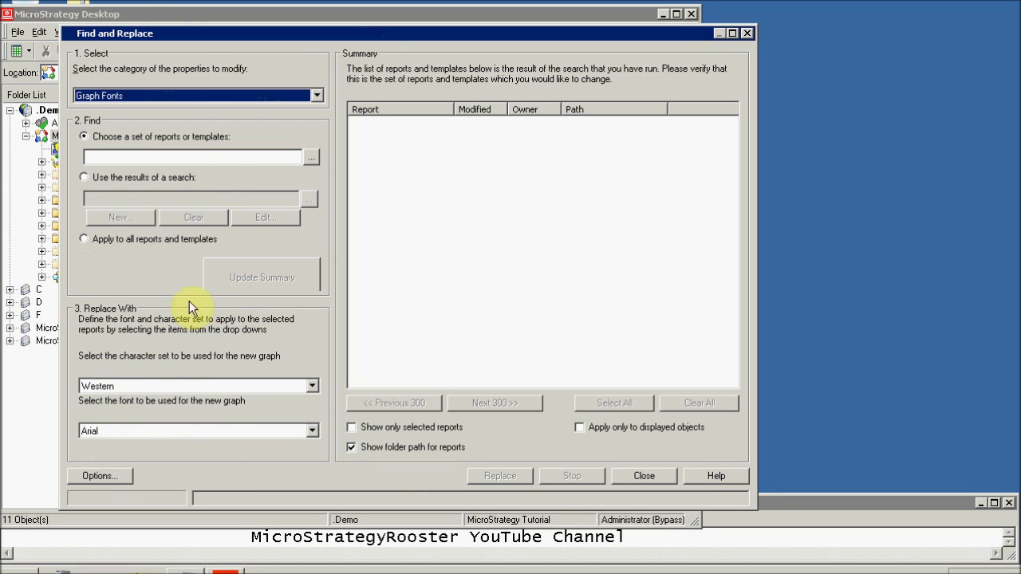
click(318, 95)
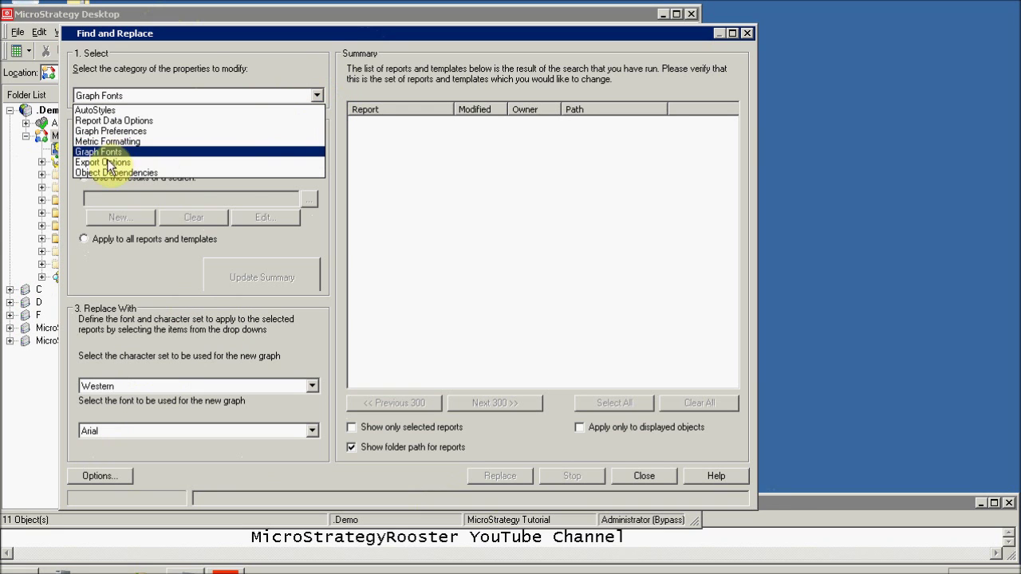
click(104, 163)
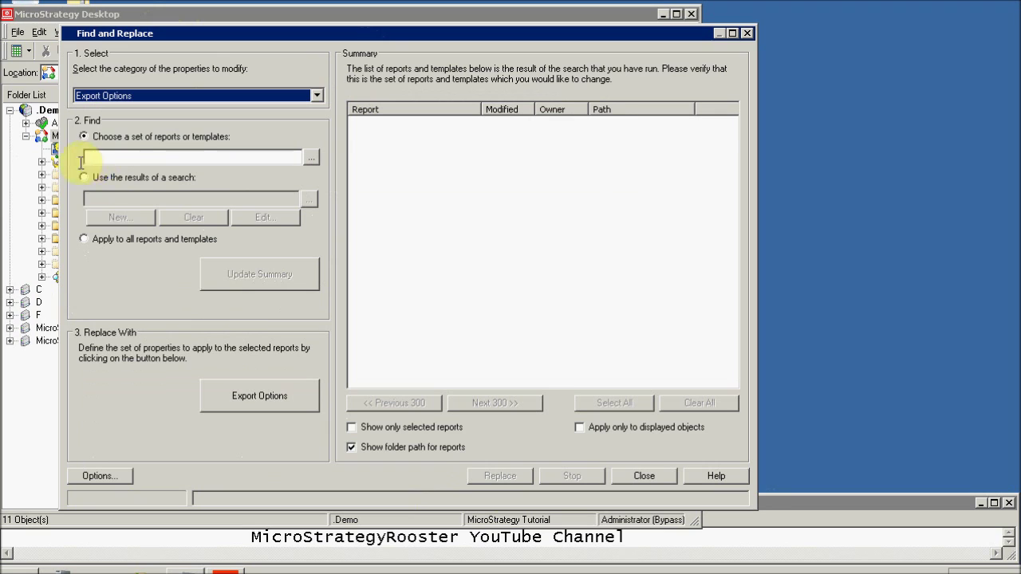
Add Report Title to the export appearance options and apply to all reports and templates.
click(289, 395)
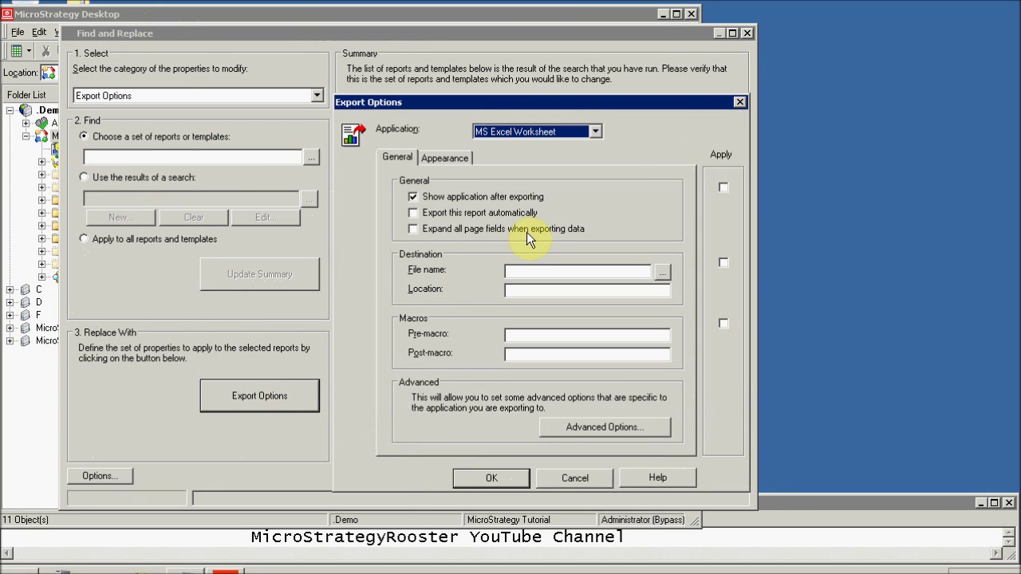
click(445, 156)
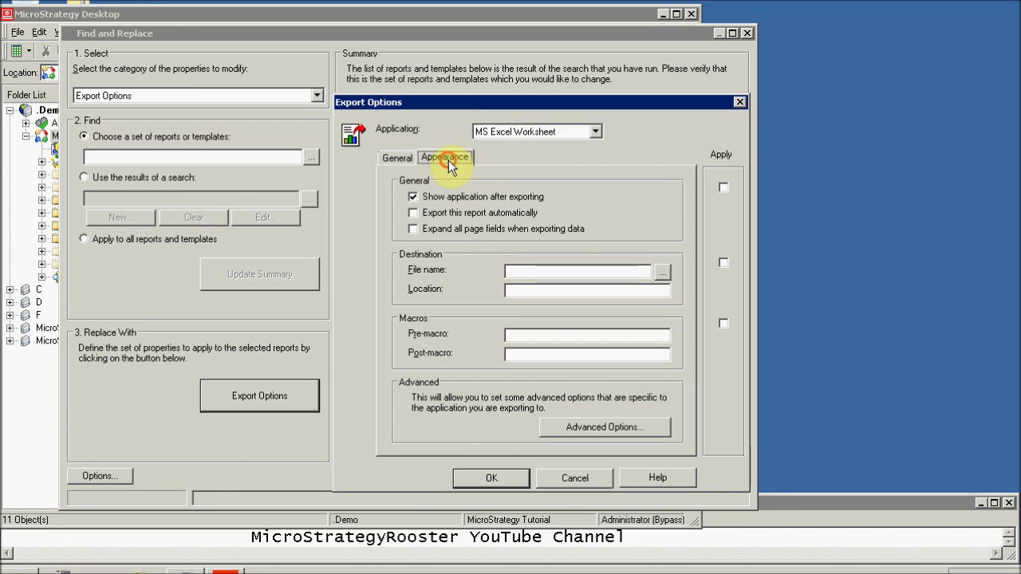
click(416, 202)
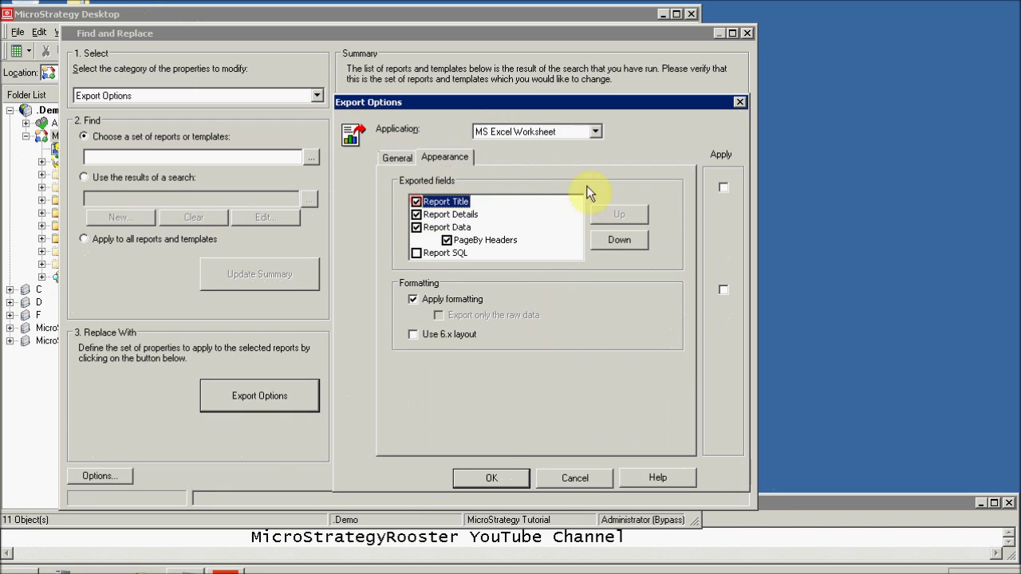
click(485, 478)
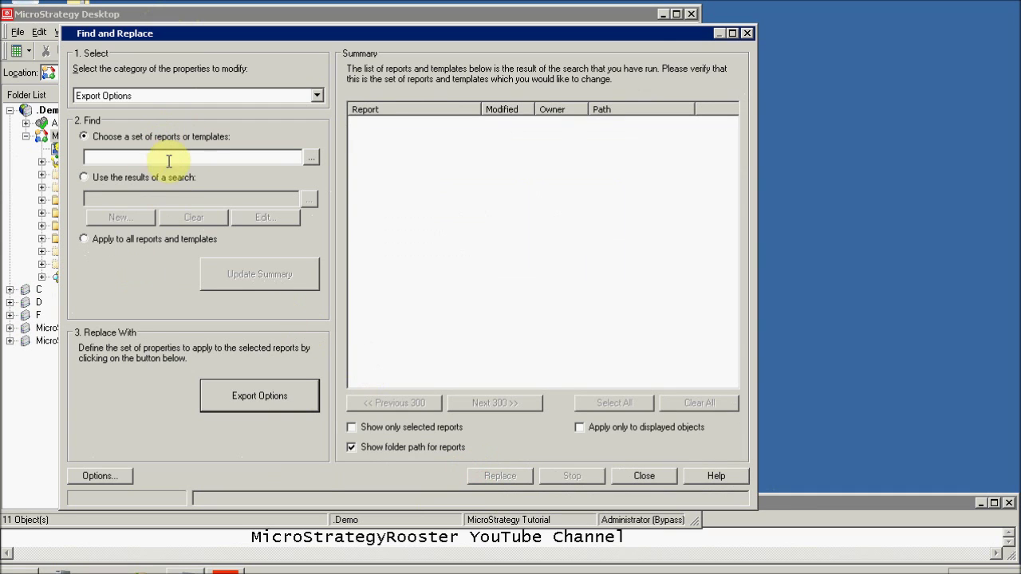
click(83, 240)
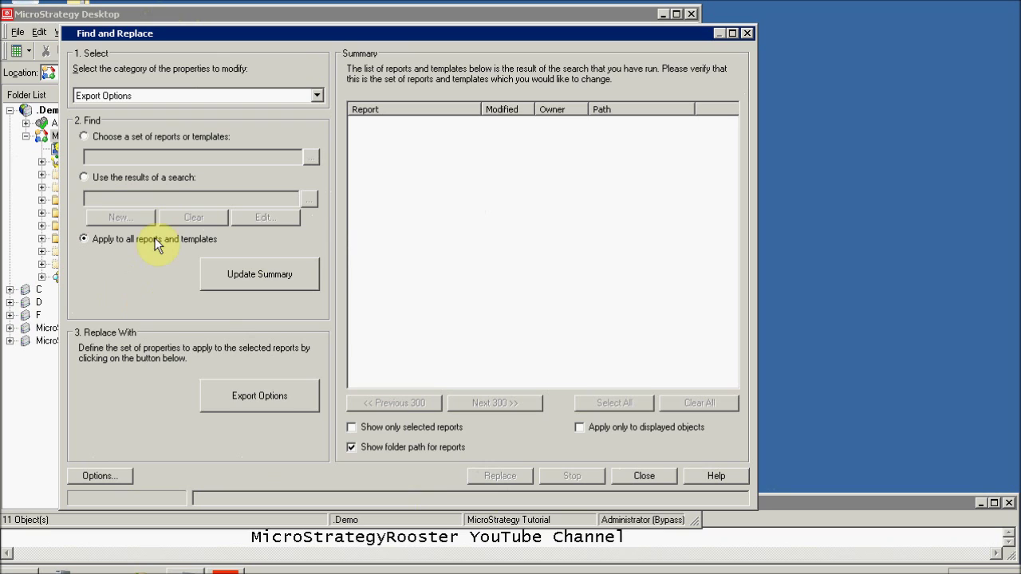
click(318, 95)
Switch the category to Object Dependencies and browse for the dependee object.
click(110, 173)
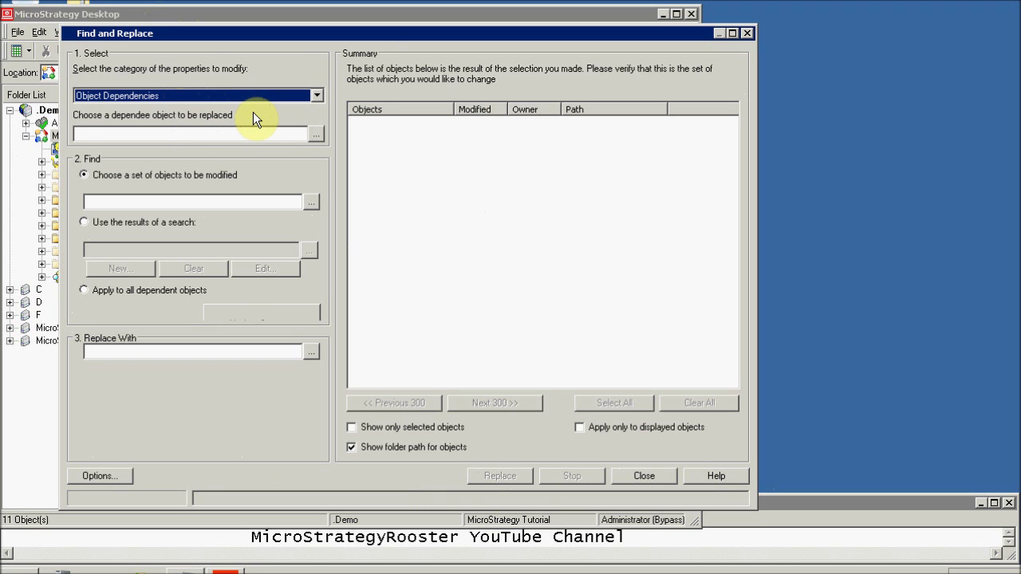
click(315, 134)
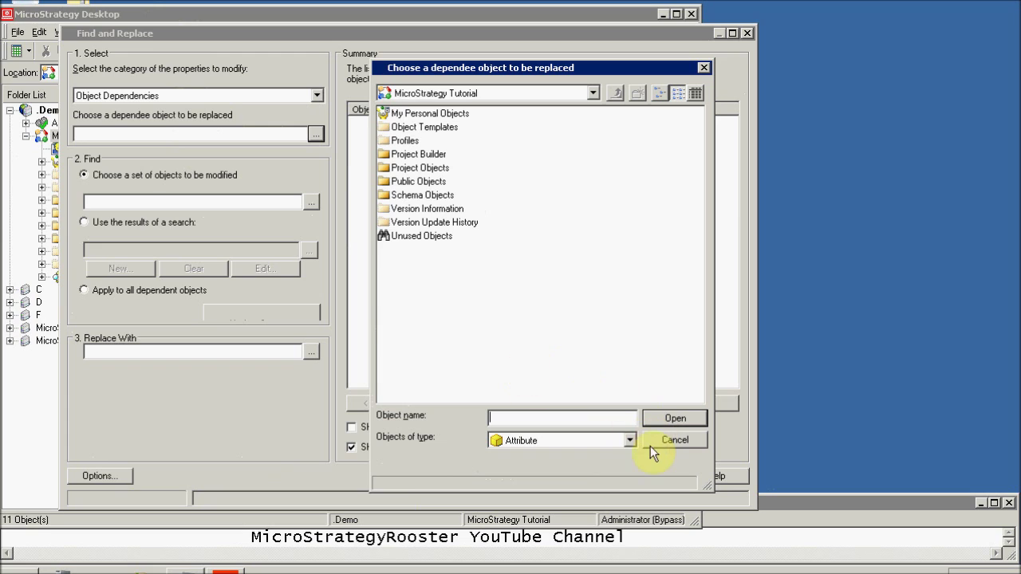
click(630, 440)
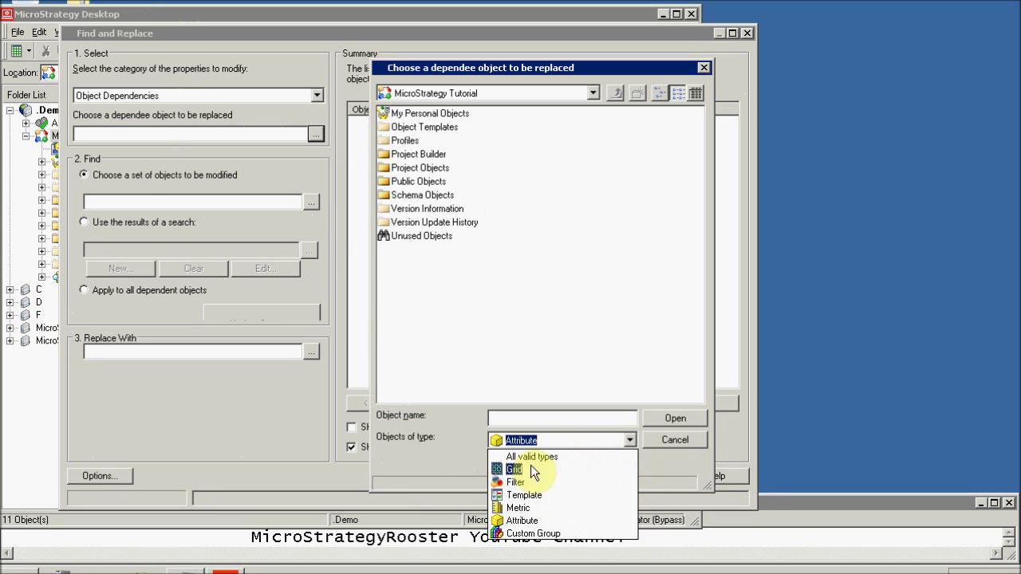
Pick the Select a Month filter from Public Objects > Filters > Time Selection Filters as the dependee.
click(516, 482)
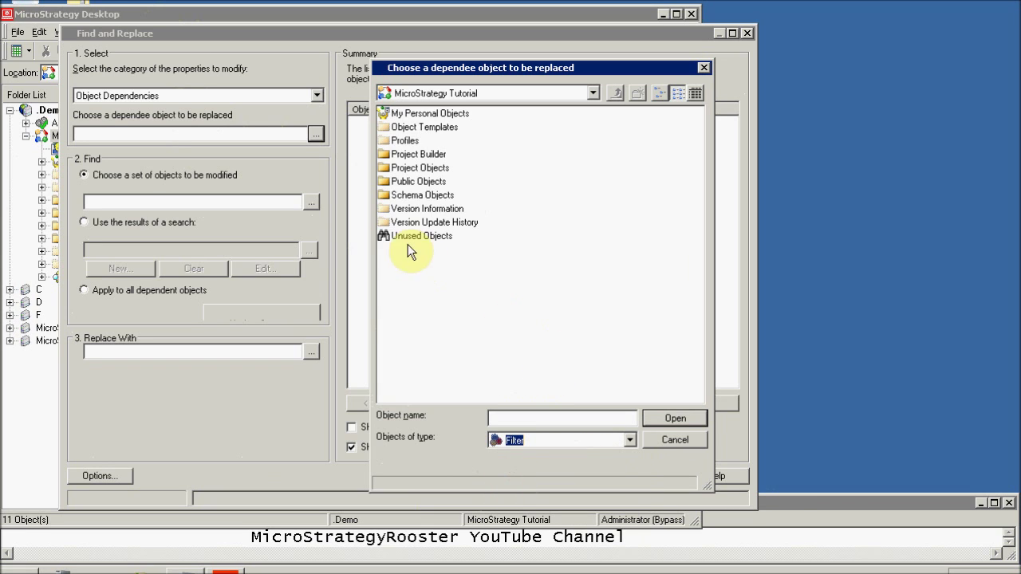
double_click(396, 184)
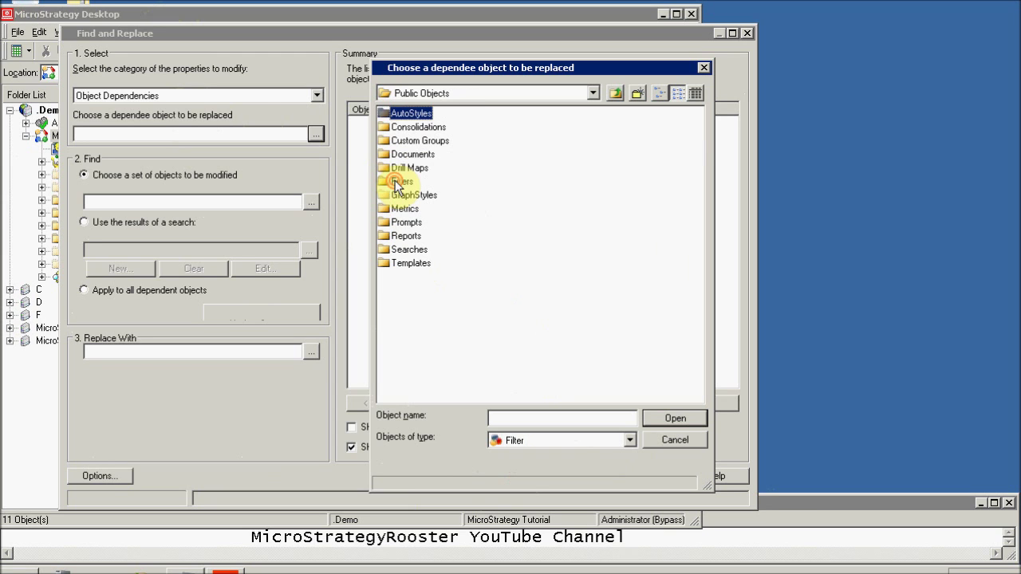
double_click(397, 183)
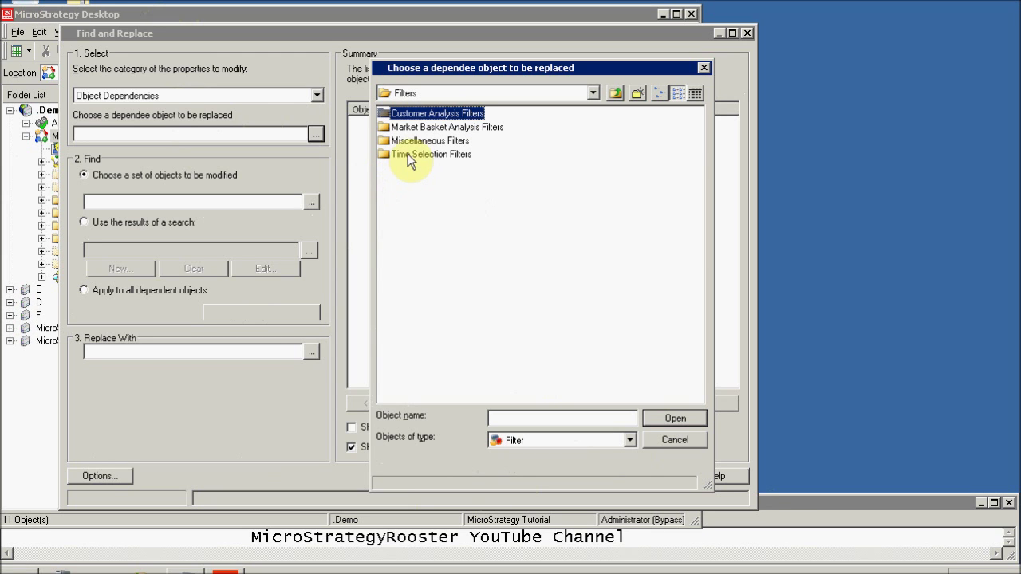
double_click(408, 154)
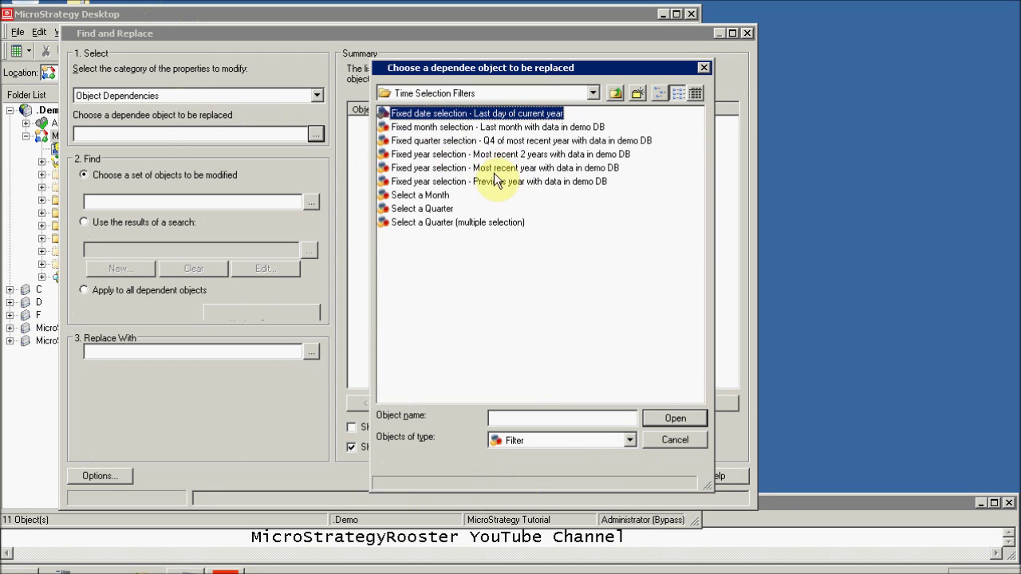
click(411, 196)
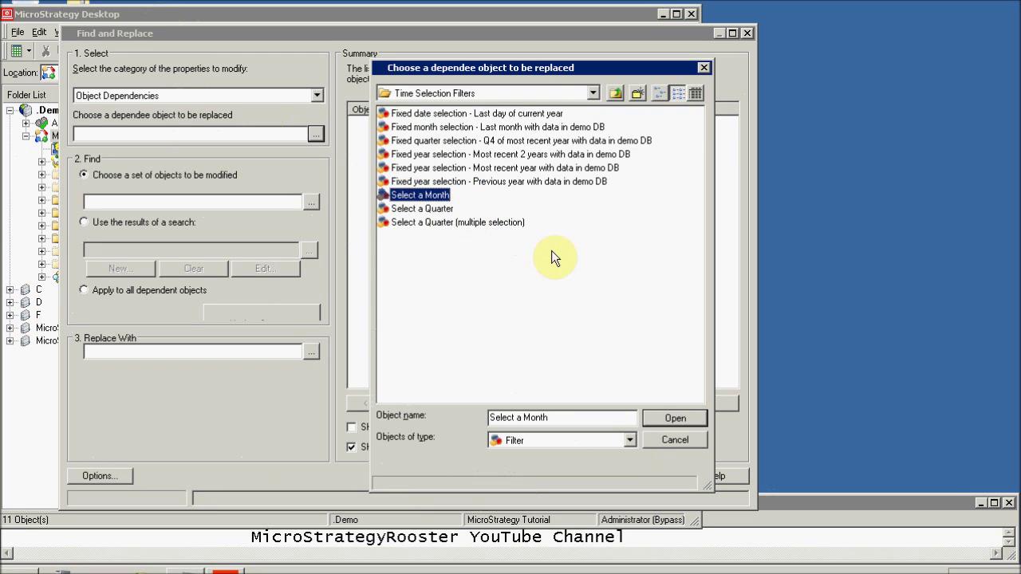
click(666, 420)
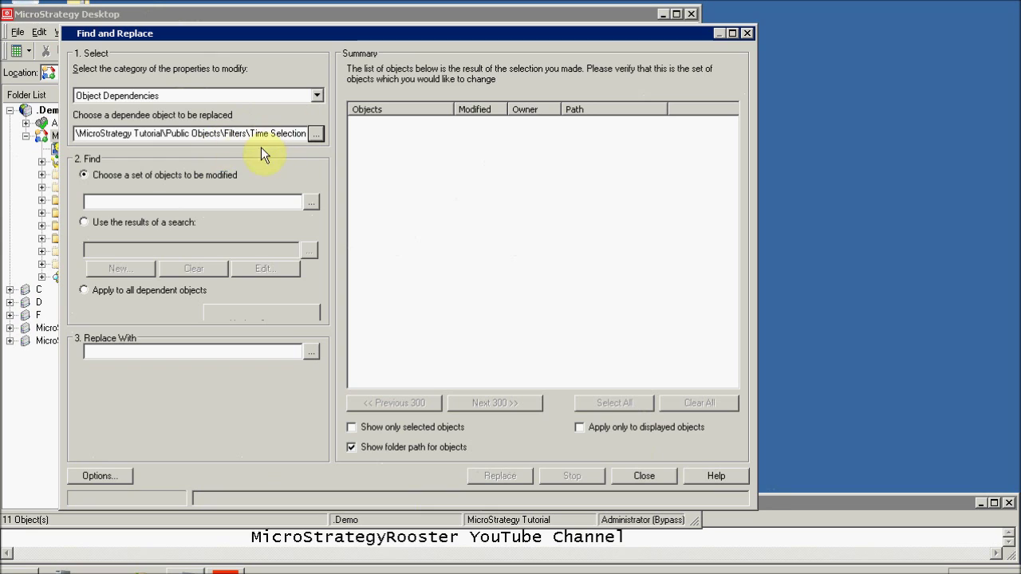
Apply to all dependent objects and list the four dependents of Select a Month.
click(84, 291)
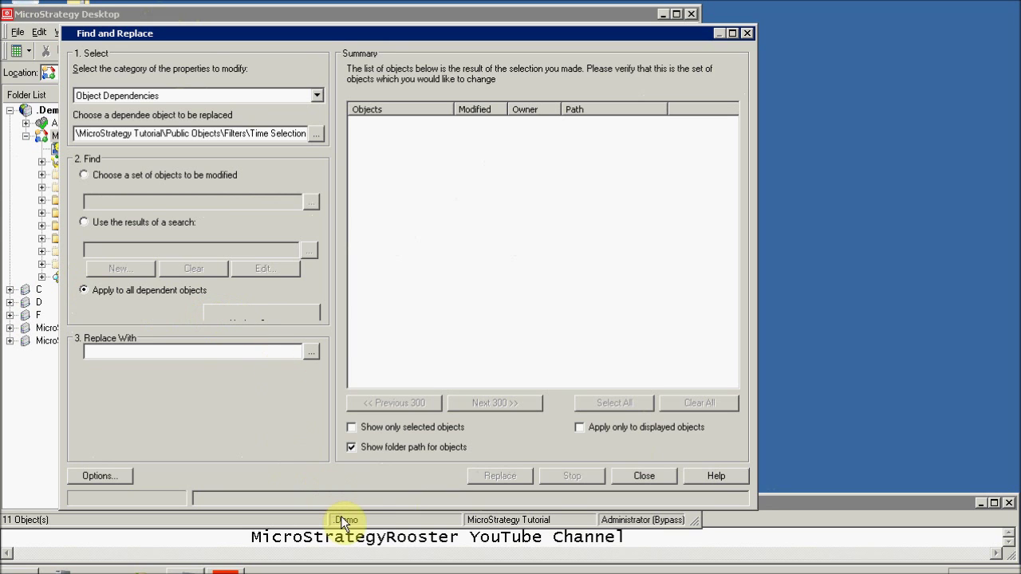
drag(360, 509, 361, 525)
click(238, 322)
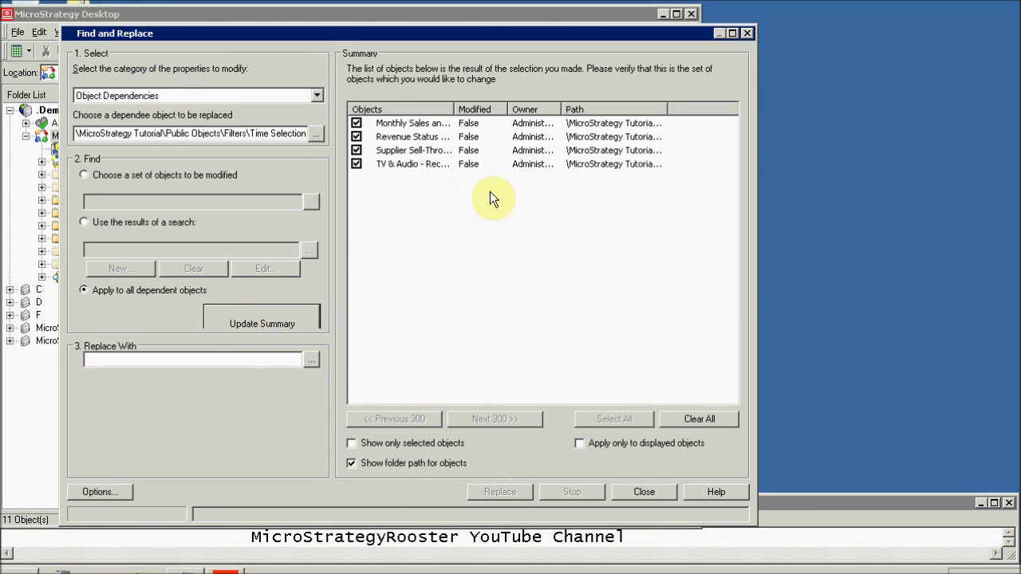
Widen the dialog and the Objects and Path columns to read full names and paths.
double_click(454, 110)
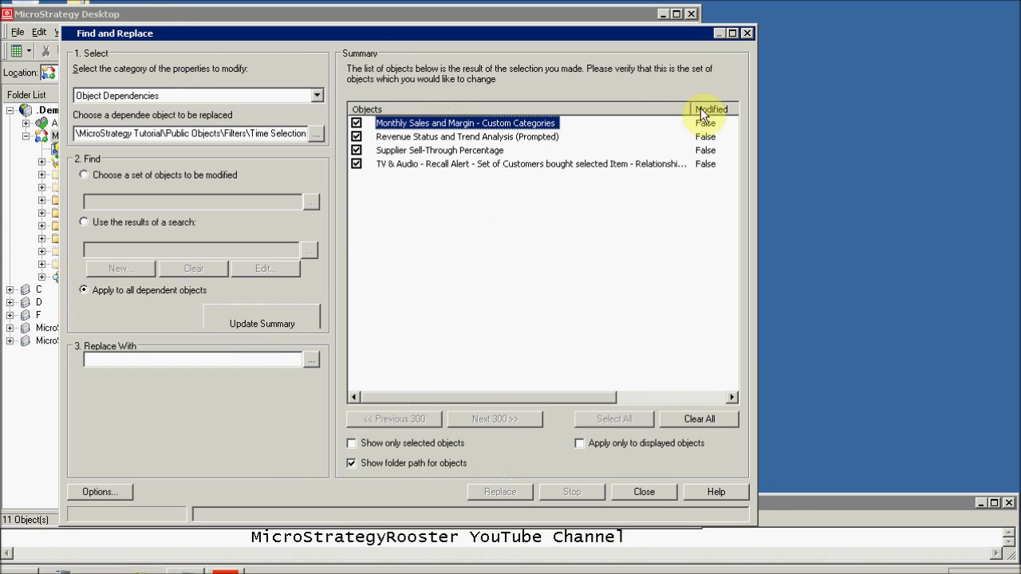
drag(684, 108, 554, 106)
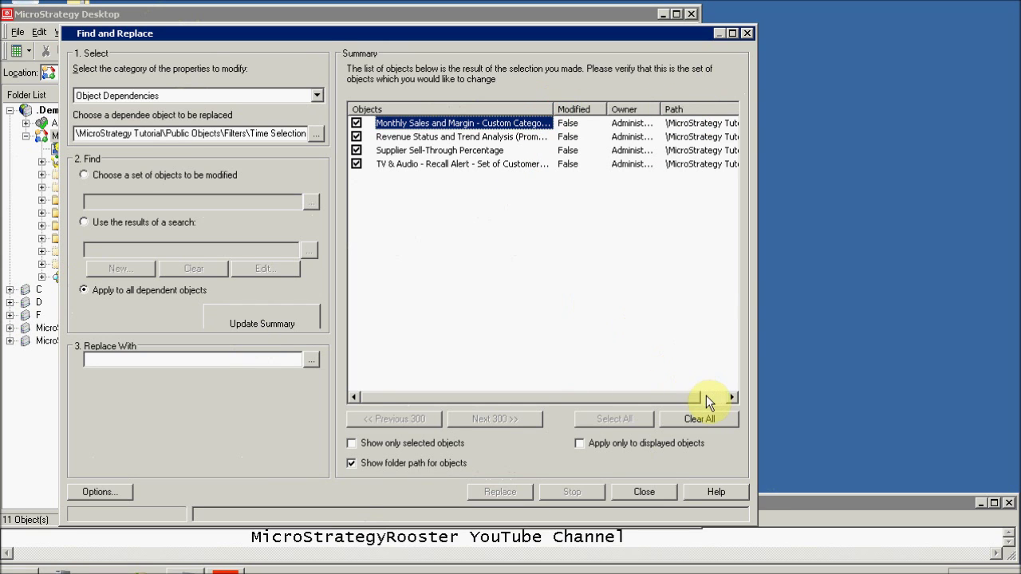
click(706, 396)
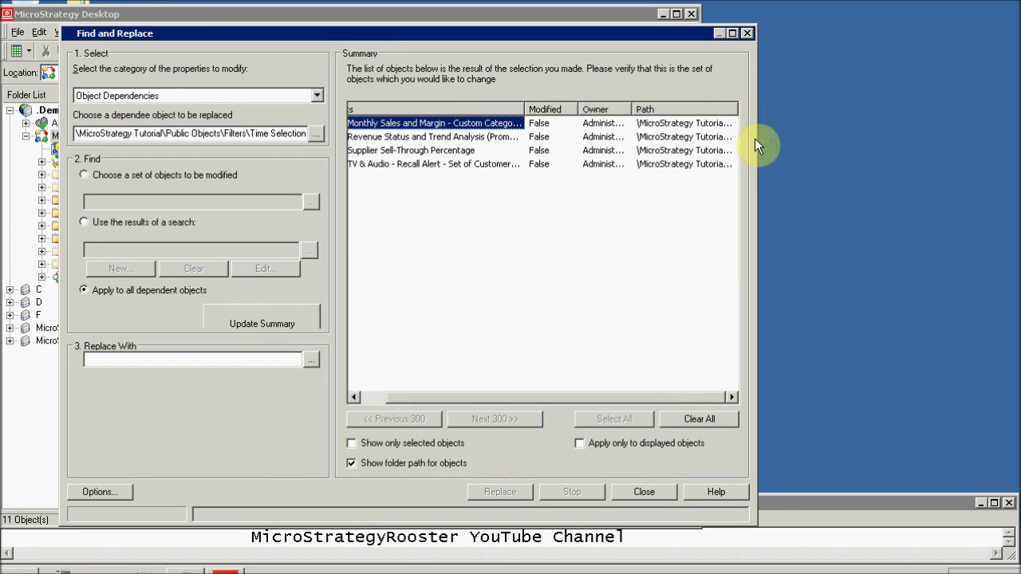
drag(756, 142, 879, 152)
double_click(766, 108)
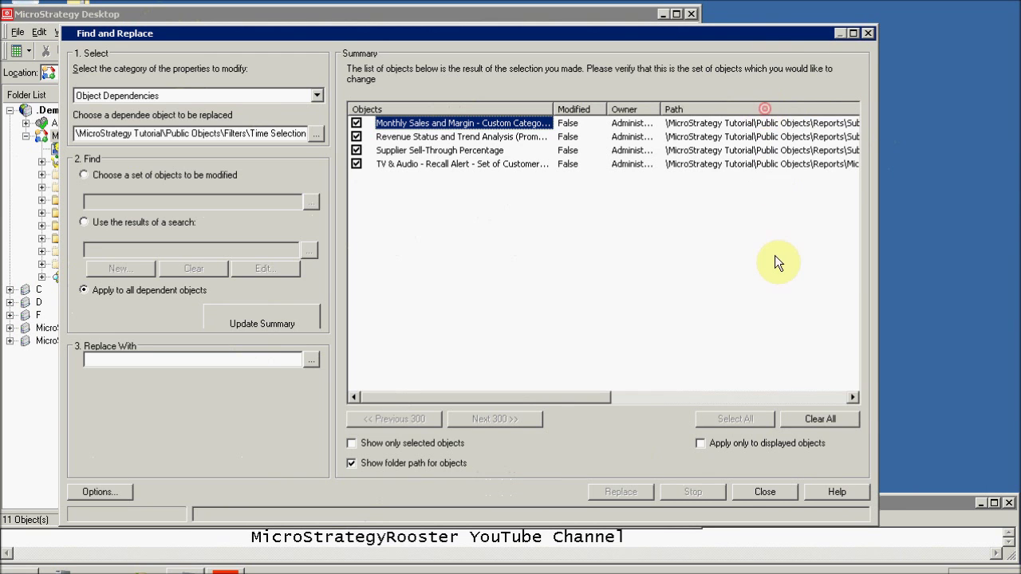
drag(568, 395, 726, 387)
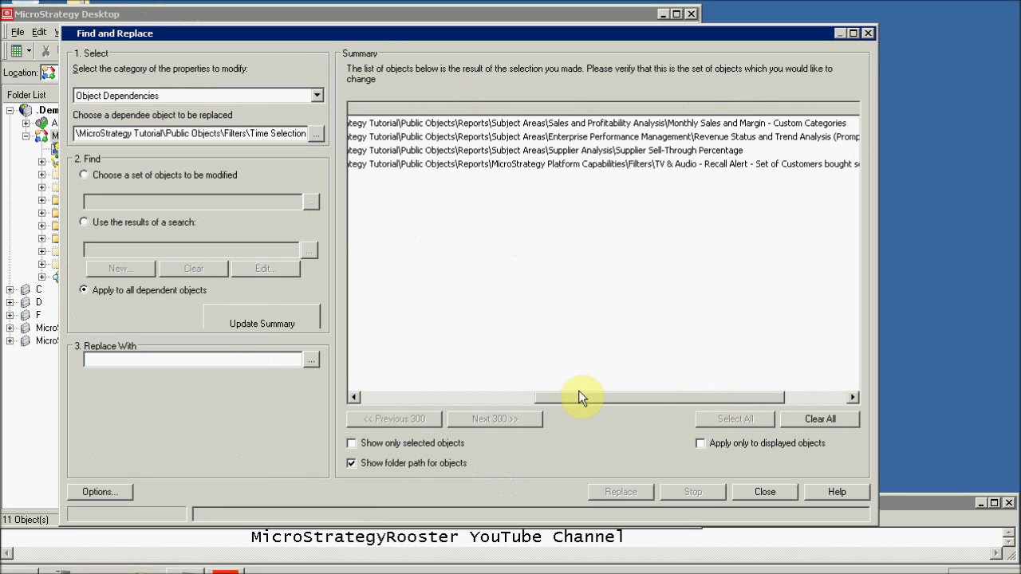
drag(580, 396, 352, 396)
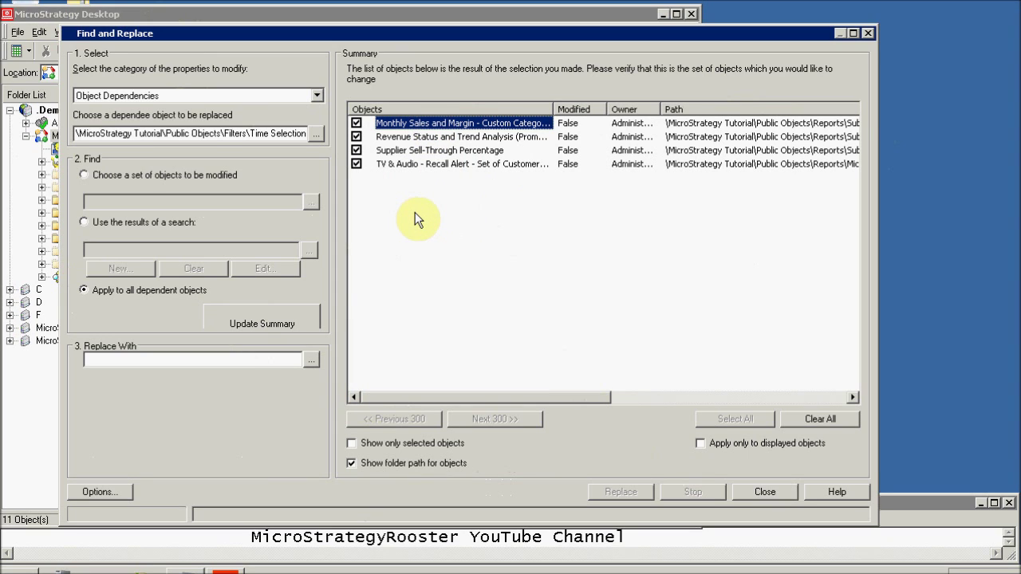
Untick Supplier Sell-Through Percentage and the TV & Audio recall alert, and choose Select a Quarter as replacement.
click(356, 151)
click(357, 163)
click(311, 359)
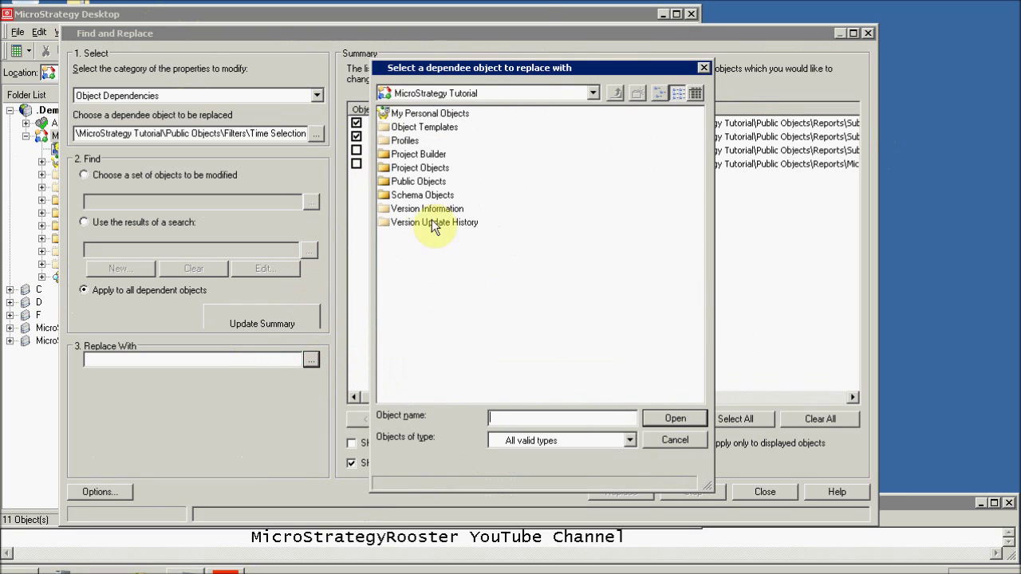
double_click(404, 183)
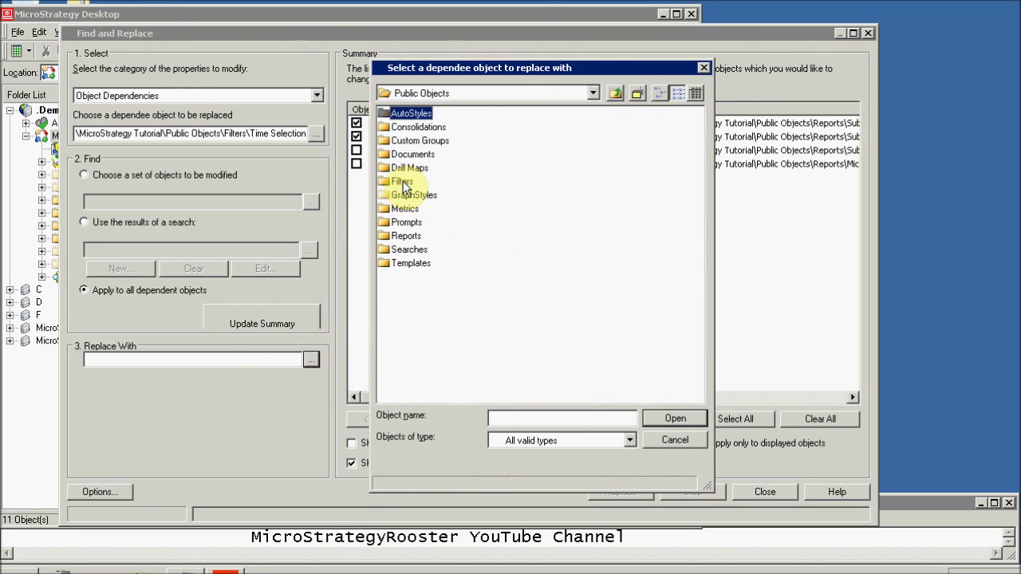
click(403, 182)
double_click(403, 181)
click(389, 154)
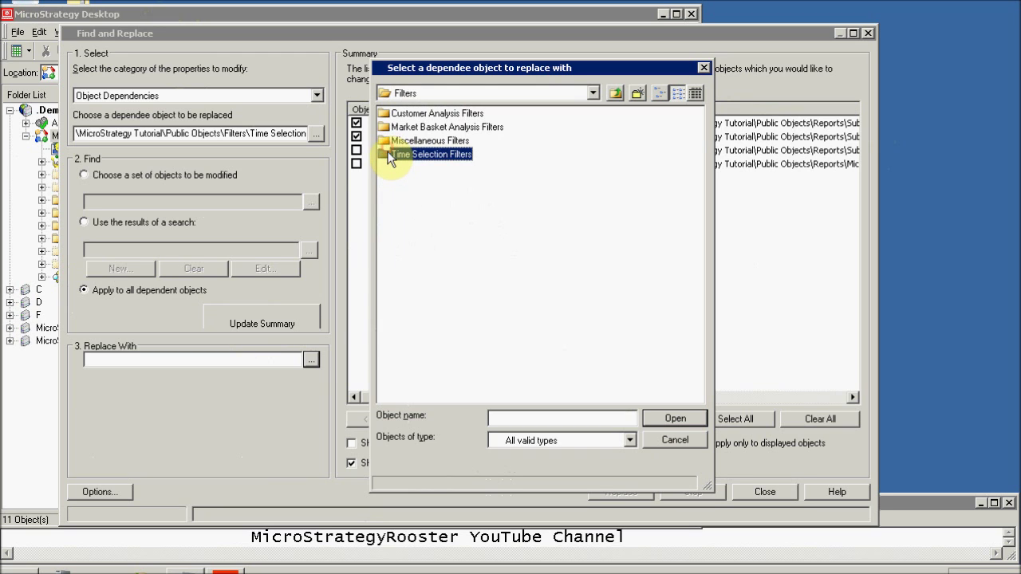
double_click(389, 154)
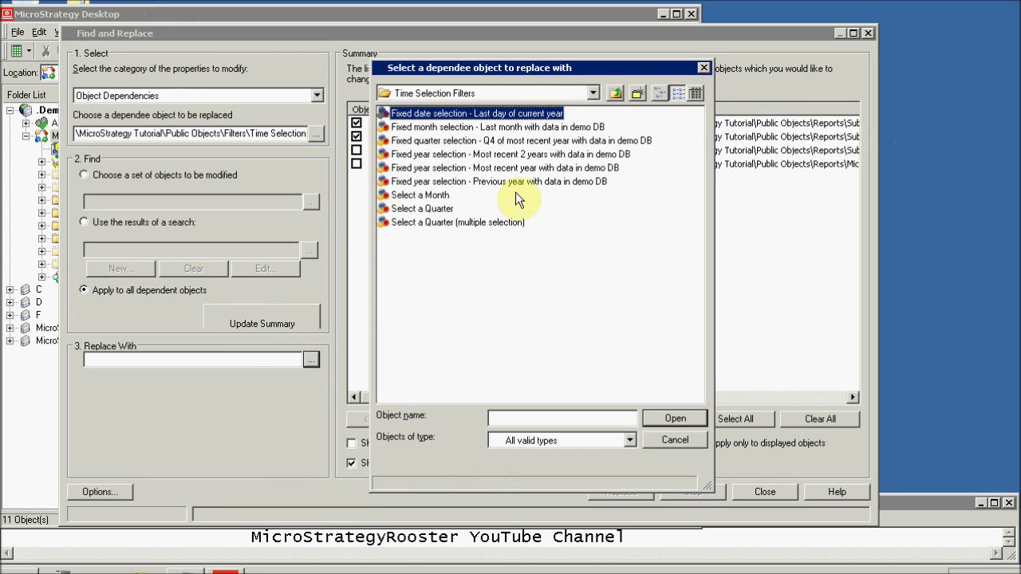
click(422, 209)
click(678, 418)
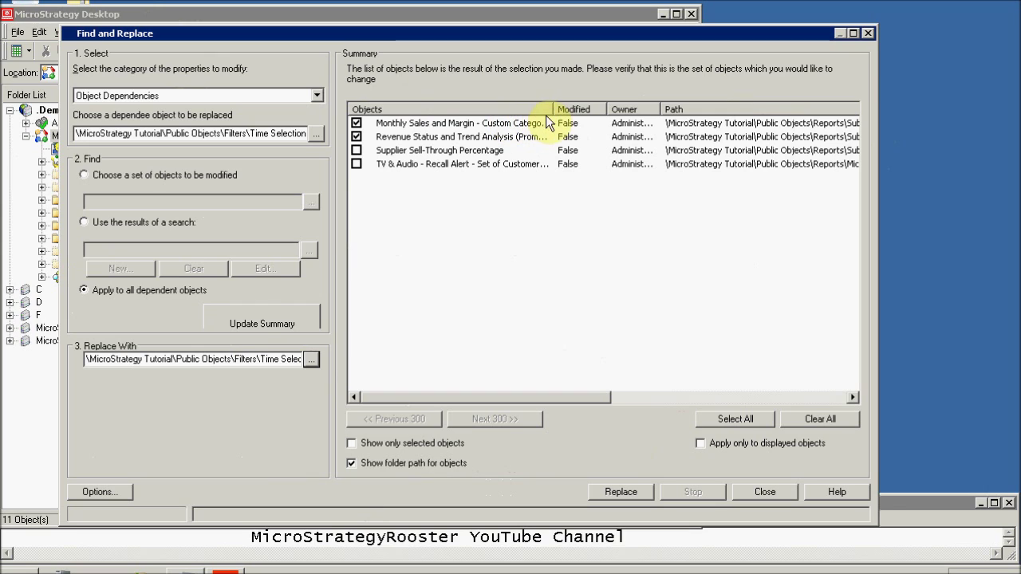
Untick Revenue Status and Trend Analysis and replace the dependency in Monthly Sales and Margin - Custom Categories.
drag(555, 109, 566, 109)
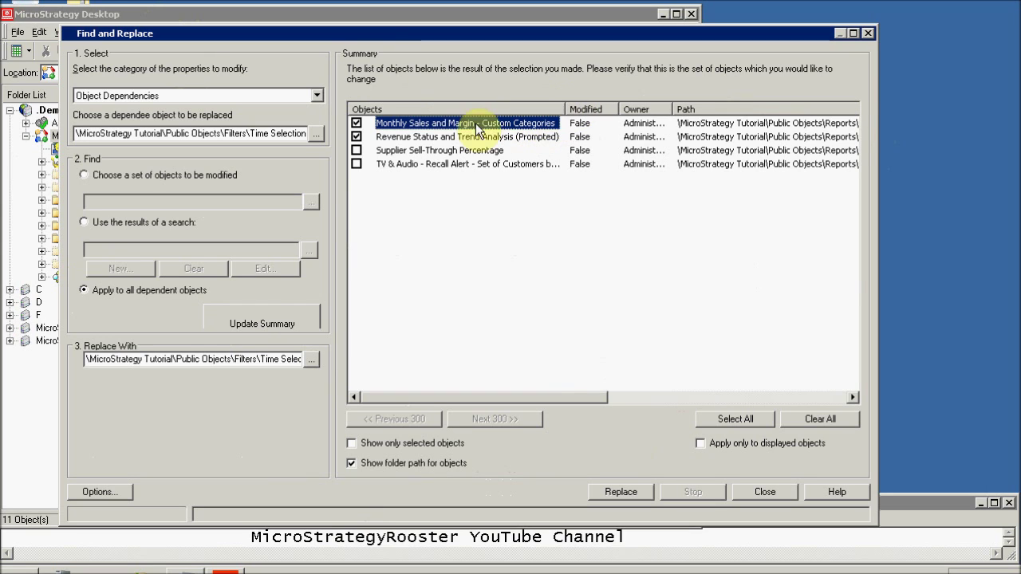
click(356, 136)
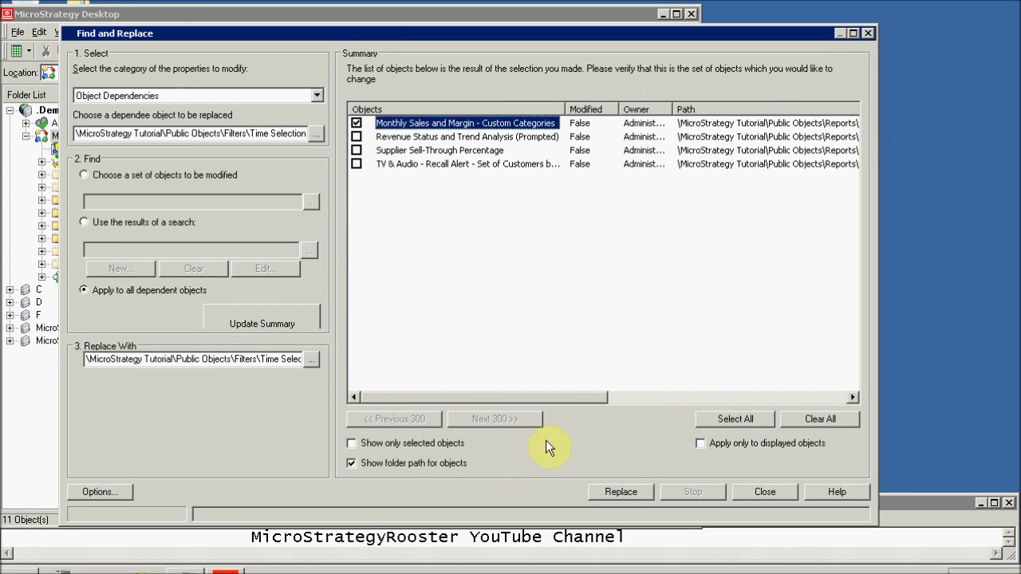
click(622, 493)
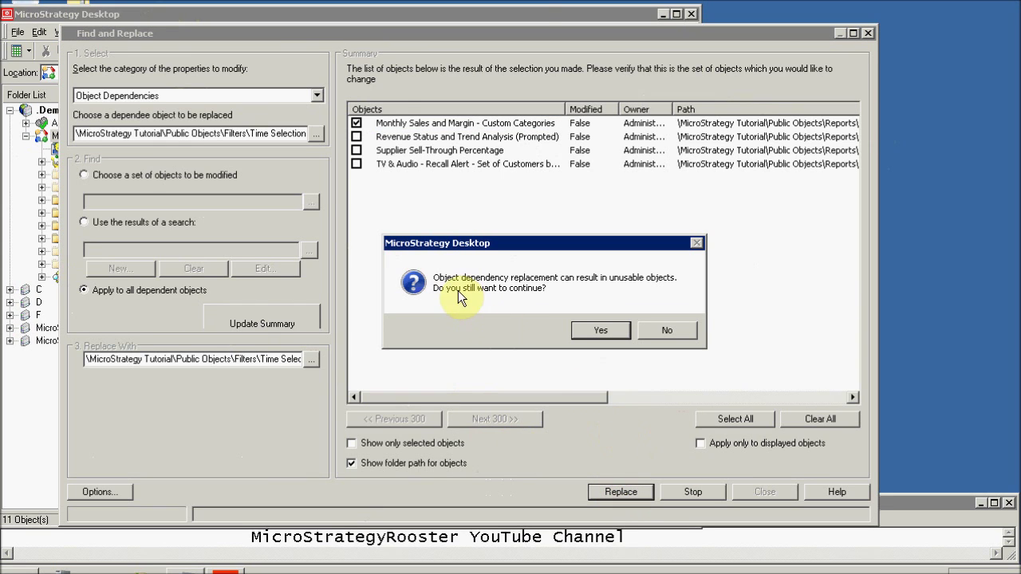
click(599, 331)
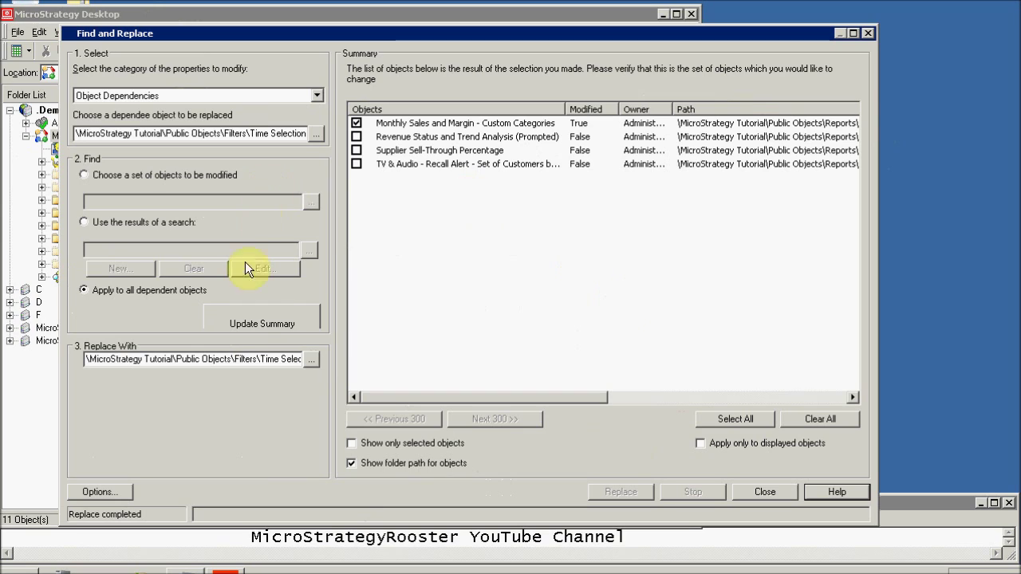
Refresh the summary of remaining dependents and close the object browser without changes.
click(267, 323)
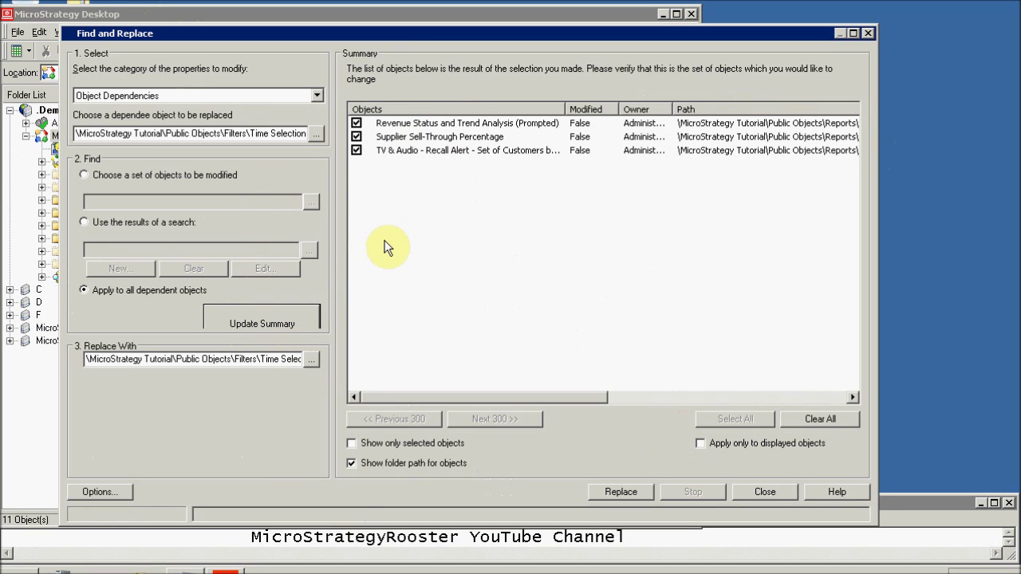
click(316, 134)
click(656, 437)
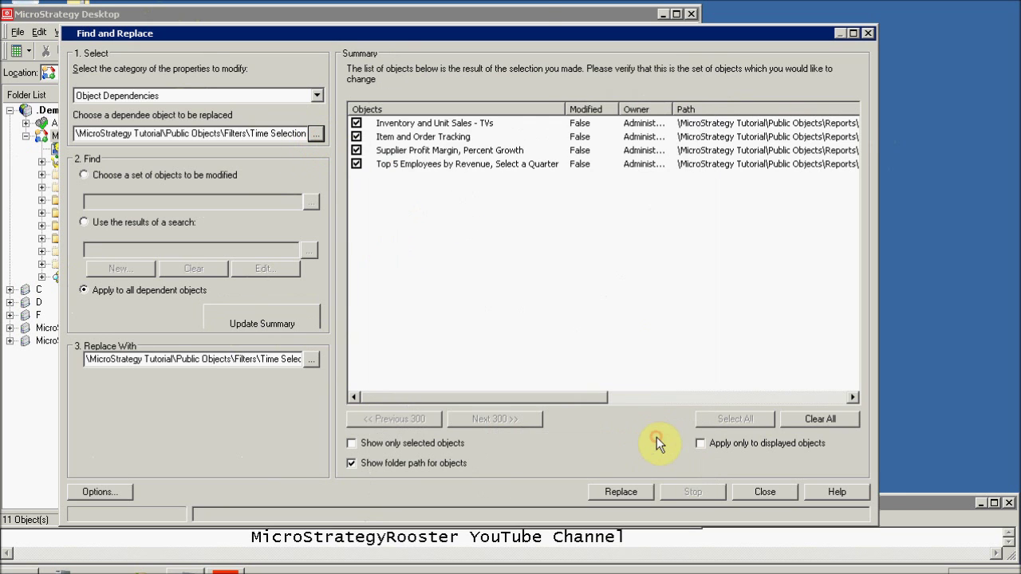
Close Find and Replace and enable 'Offer ability to delete dependent objects' under Object Deletion preferences.
click(759, 492)
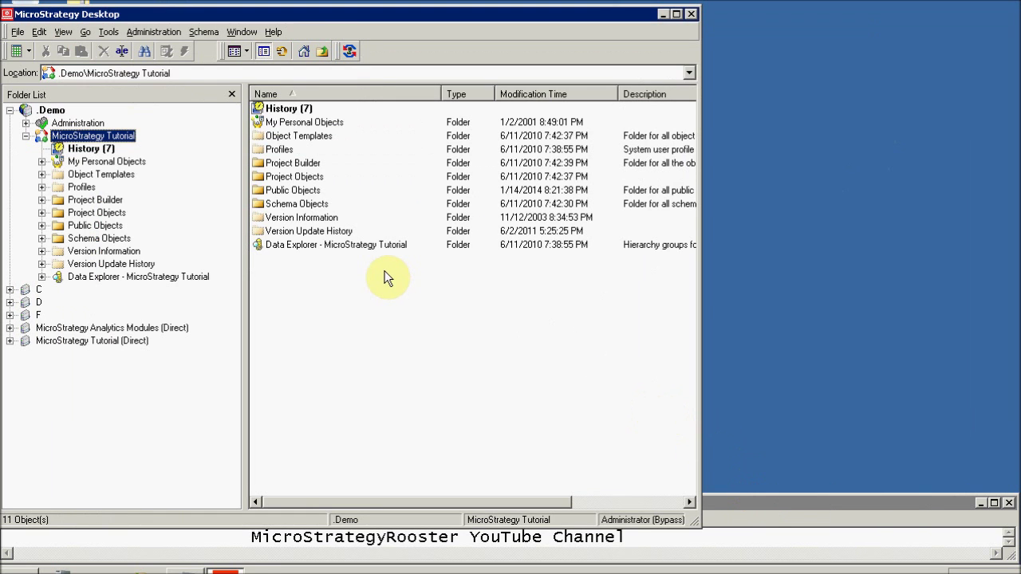
click(109, 32)
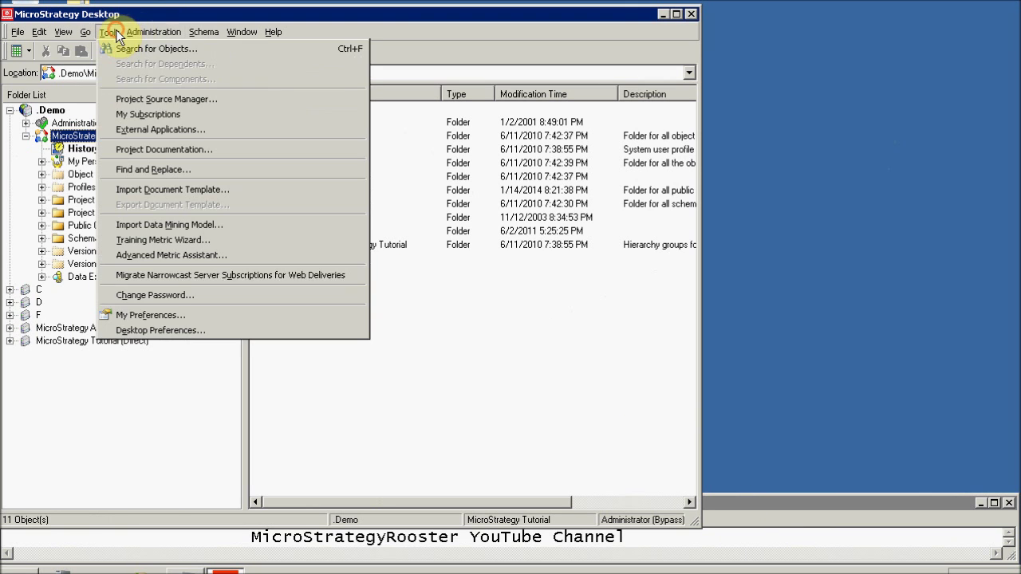
mouse_move(162, 35)
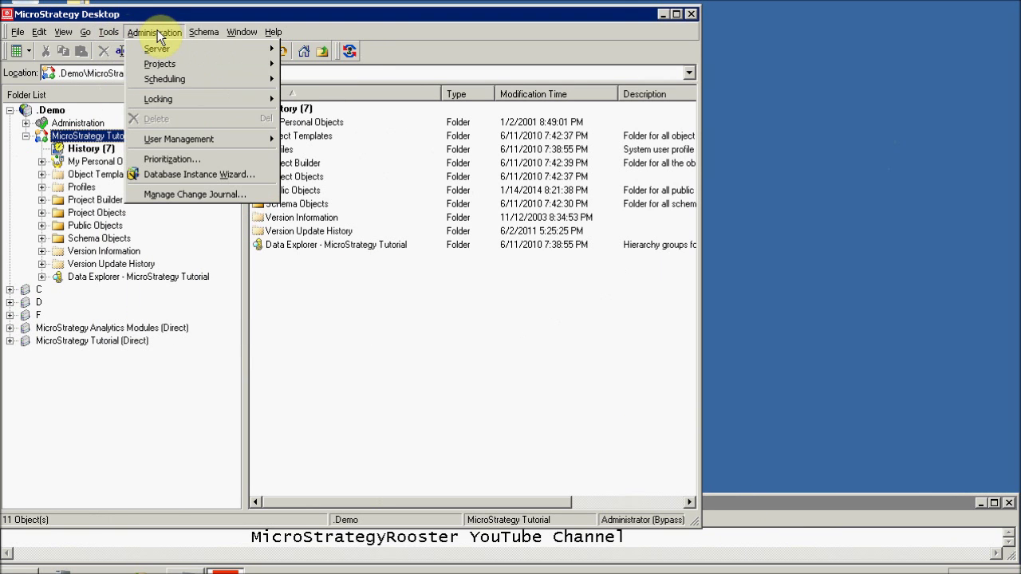
click(171, 32)
click(109, 31)
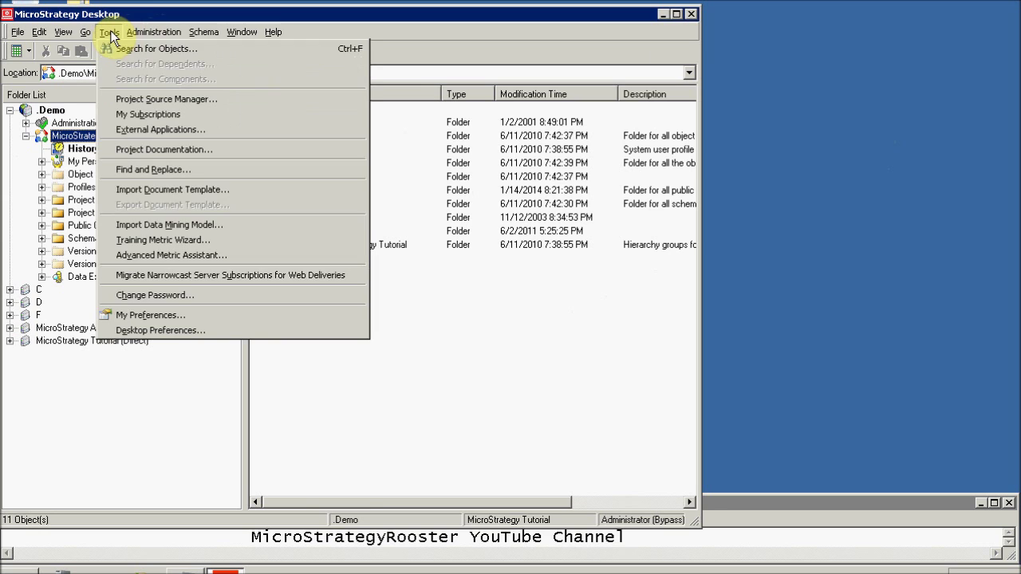
click(160, 315)
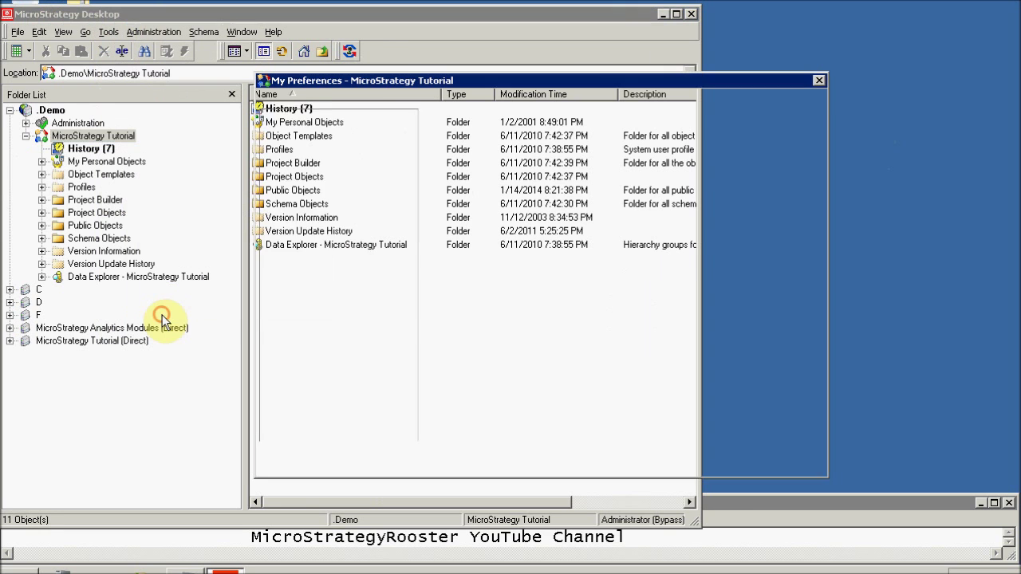
click(323, 167)
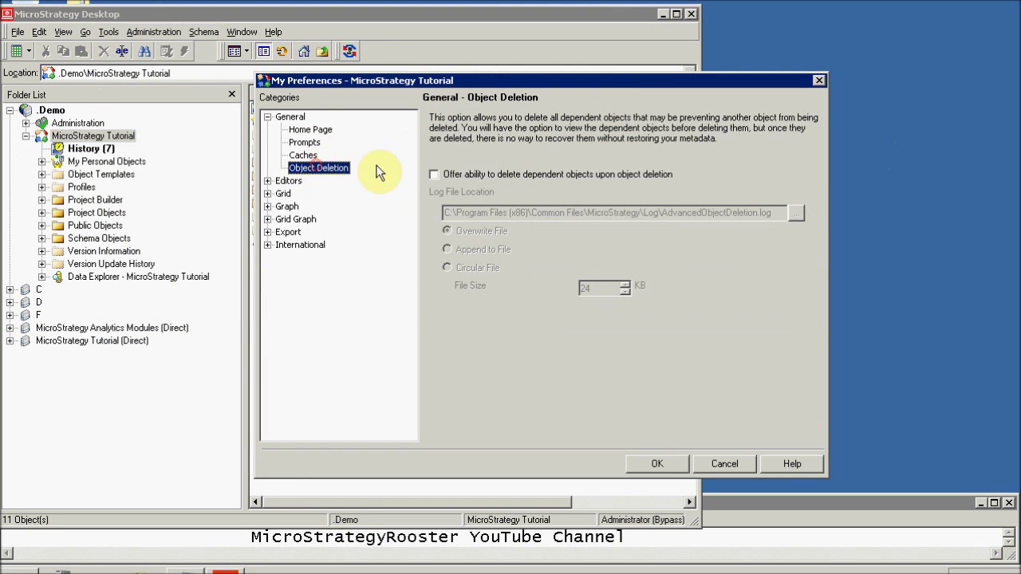
click(433, 174)
click(656, 465)
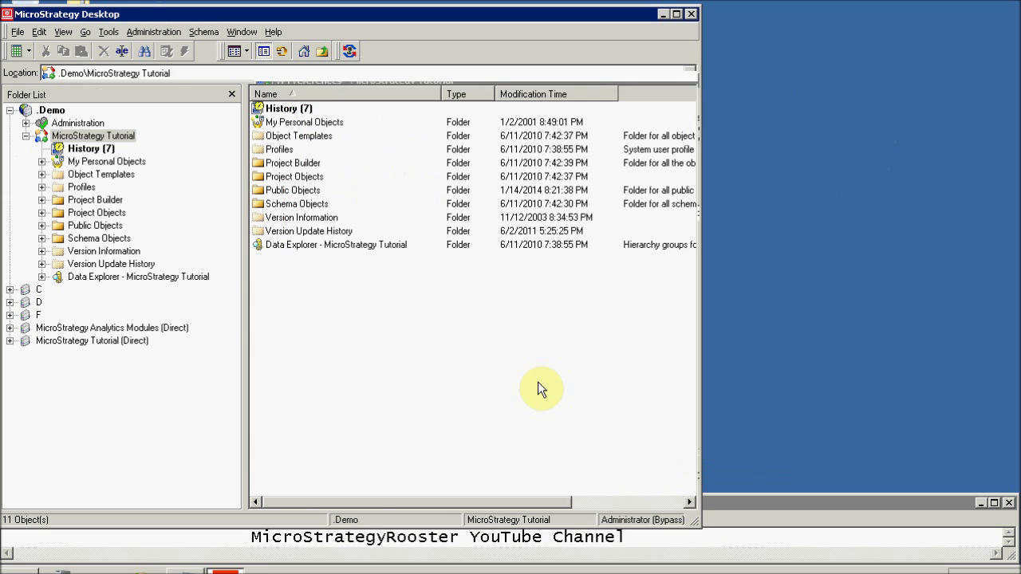
click(42, 226)
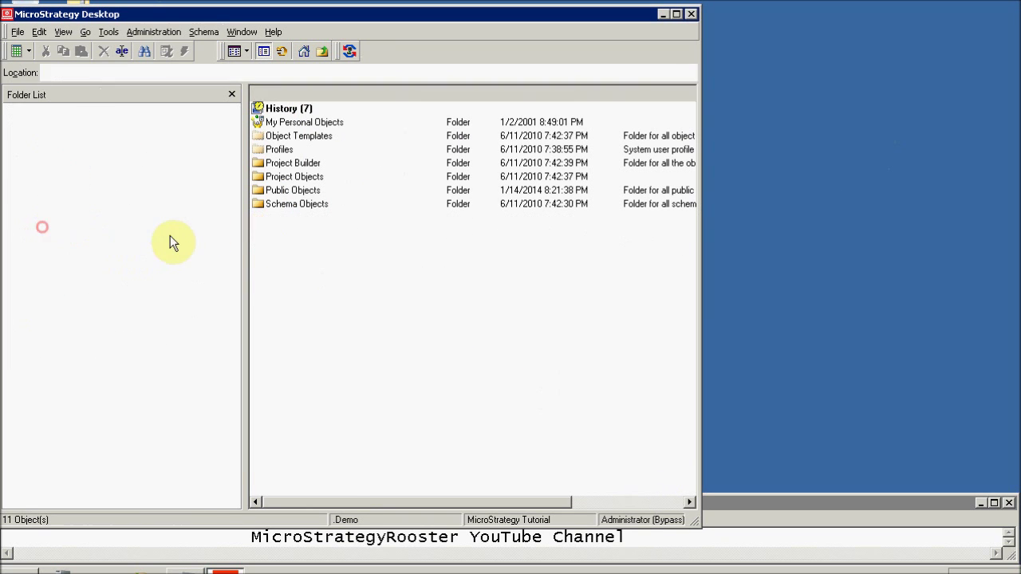
Delete the Select a Month filter from Public Objects > Filters > Time Selection Filters.
double_click(283, 191)
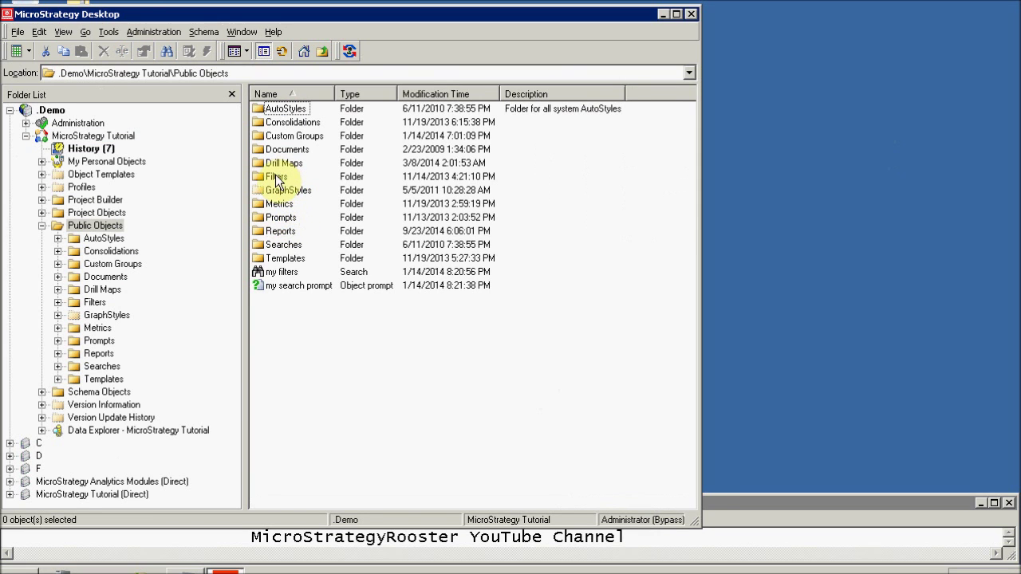
double_click(276, 176)
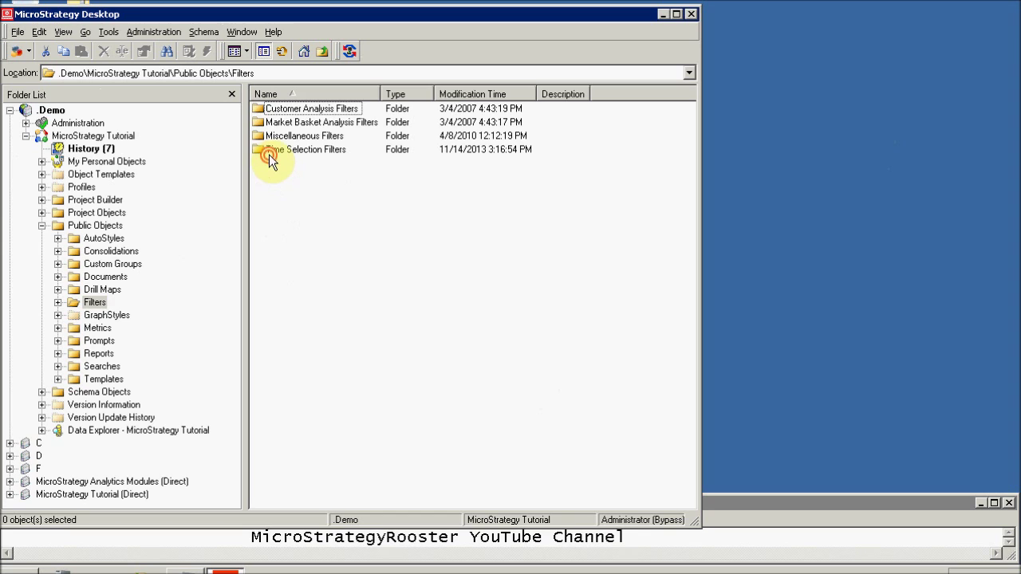
double_click(271, 152)
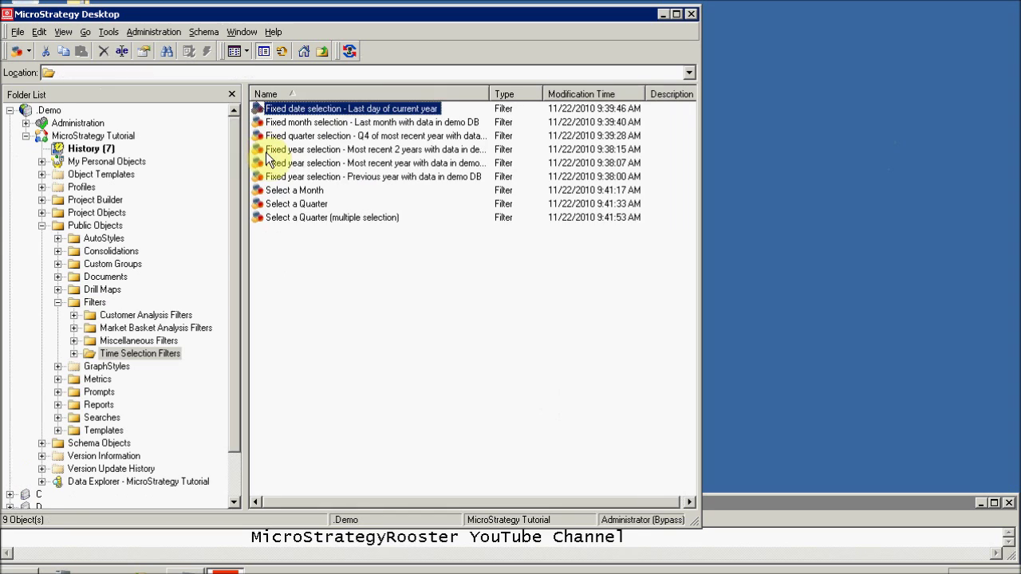
right_click(293, 193)
click(335, 273)
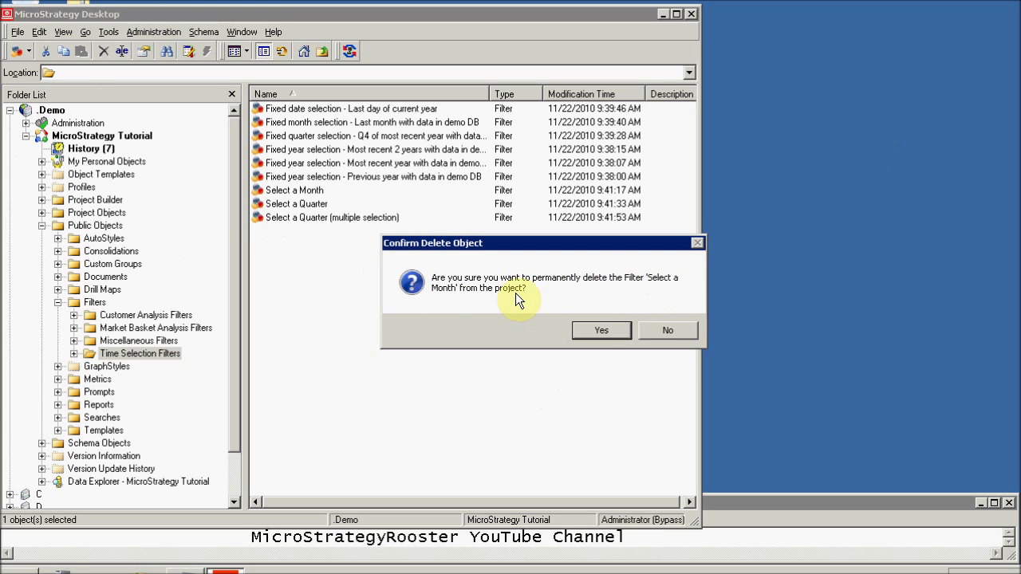
Confirm the deletion, preview Select a Month's four dependent reports, then cancel to keep the filter.
click(609, 331)
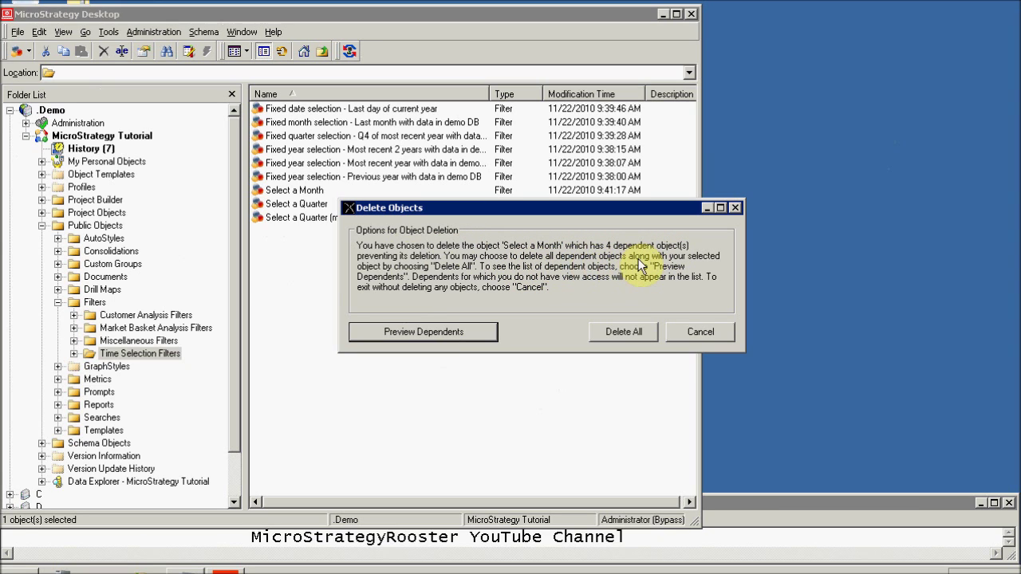
click(453, 331)
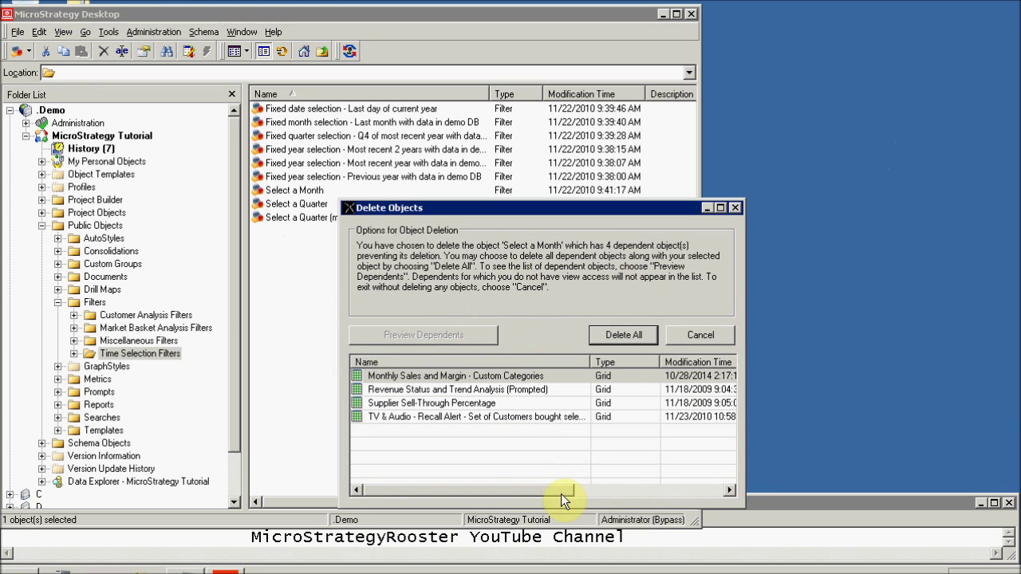
drag(570, 494, 431, 487)
click(702, 335)
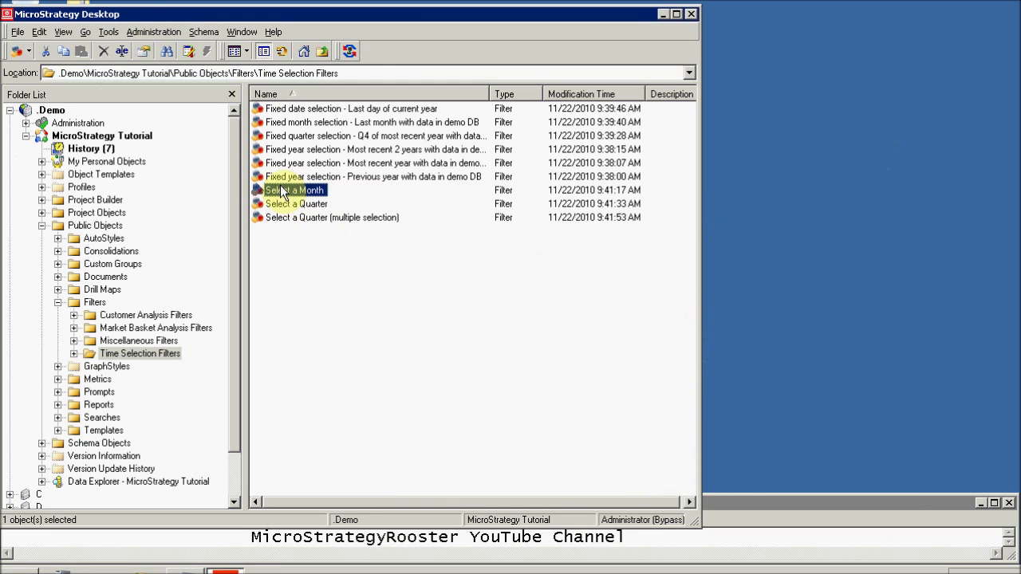